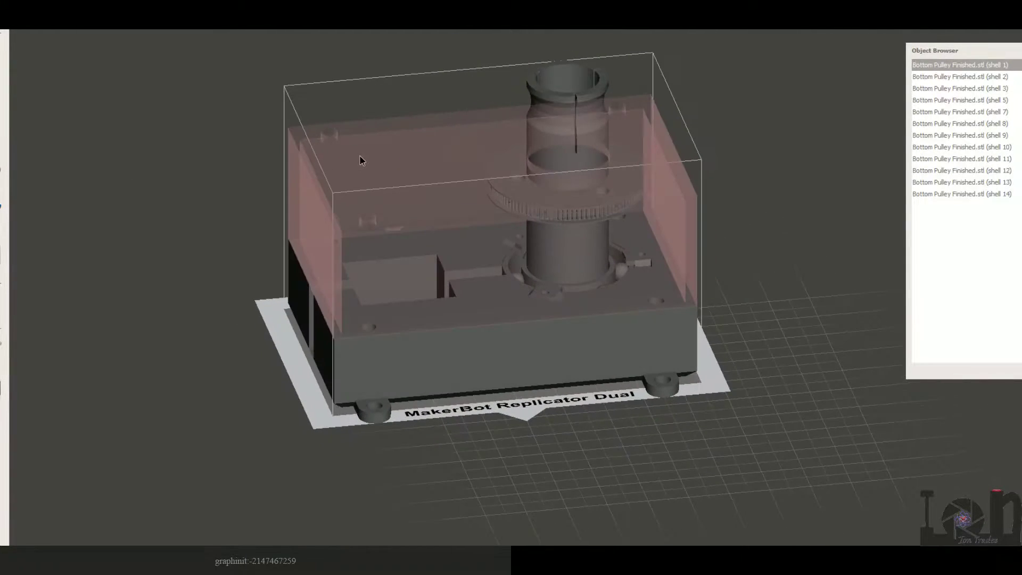
# Examine the pulley assembly through the translucent cover, looking at the toothed pulleys, bearing seat and base cutouts from the sides and above
pyautogui.moveTo(681, 238); pyautogui.dragTo(641, 261, button='right')
pyautogui.moveTo(641, 260); pyautogui.dragTo(560, 231)
pyautogui.scroll(3, 550, 140)
pyautogui.moveTo(550, 141); pyautogui.dragTo(334, 207)
pyautogui.scroll(3, 475, 288)
pyautogui.moveTo(472, 284); pyautogui.dragTo(496, 265)
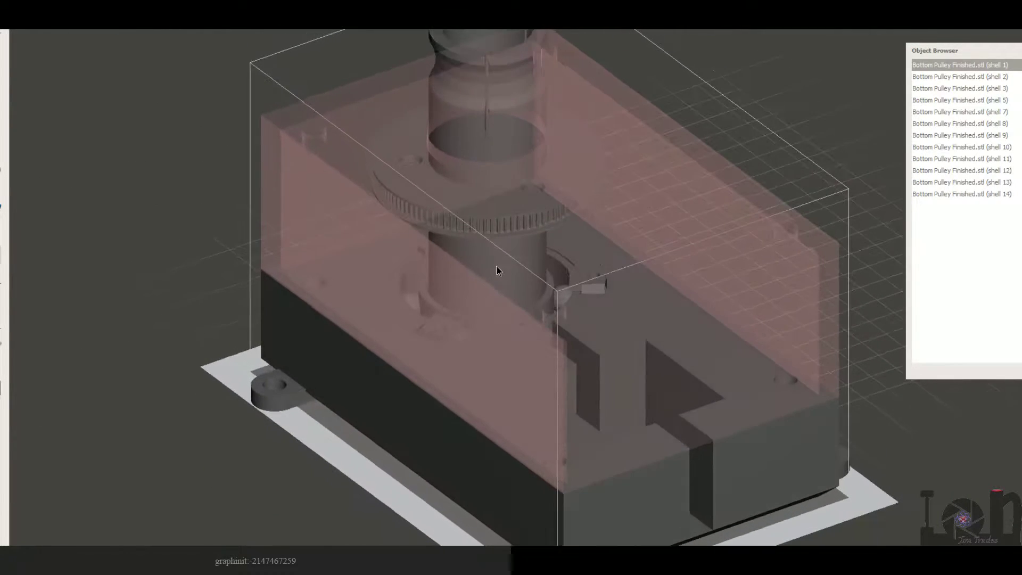
pyautogui.click(928, 88)
pyautogui.moveTo(677, 120); pyautogui.dragTo(563, 193, button='right')
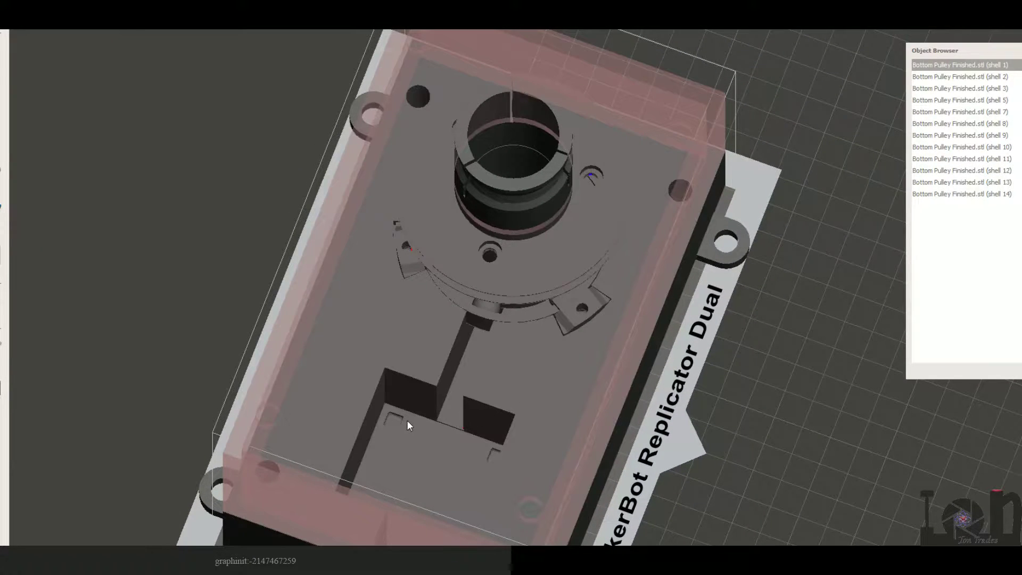
pyautogui.moveTo(401, 356); pyautogui.dragTo(504, 221)
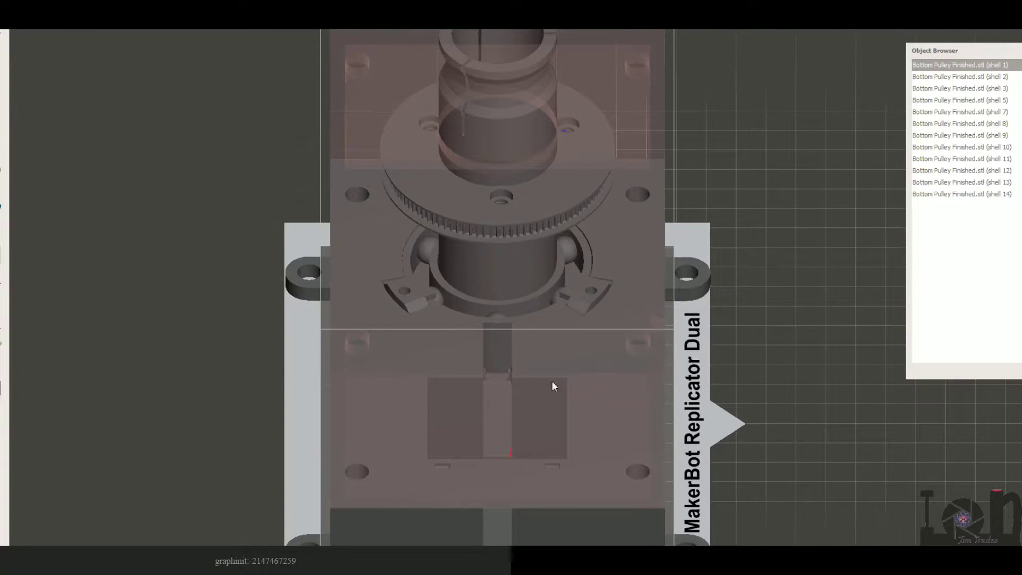
pyautogui.moveTo(638, 162); pyautogui.dragTo(647, 234)
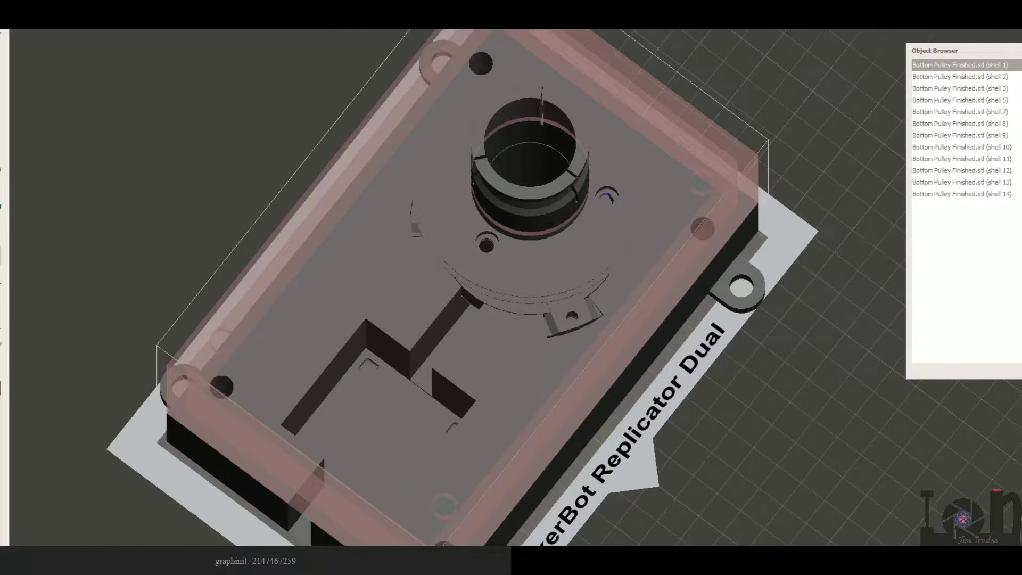
# Examine the enclosure cover and base from low, front and underside views, including the mounting feet and the slot in the base
pyautogui.moveTo(514, 202); pyautogui.dragTo(541, 200)
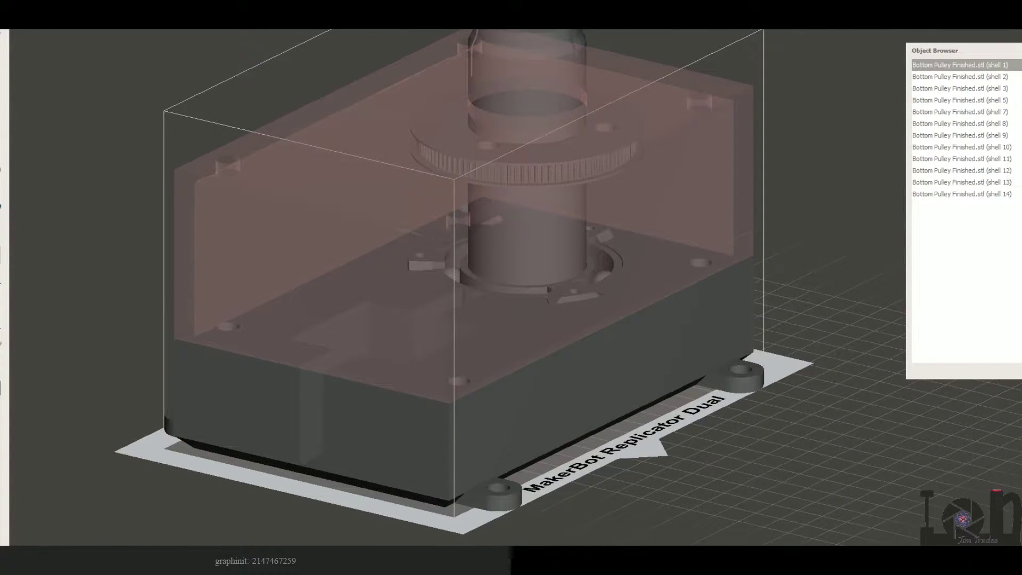
pyautogui.moveTo(535, 102); pyautogui.dragTo(558, 123)
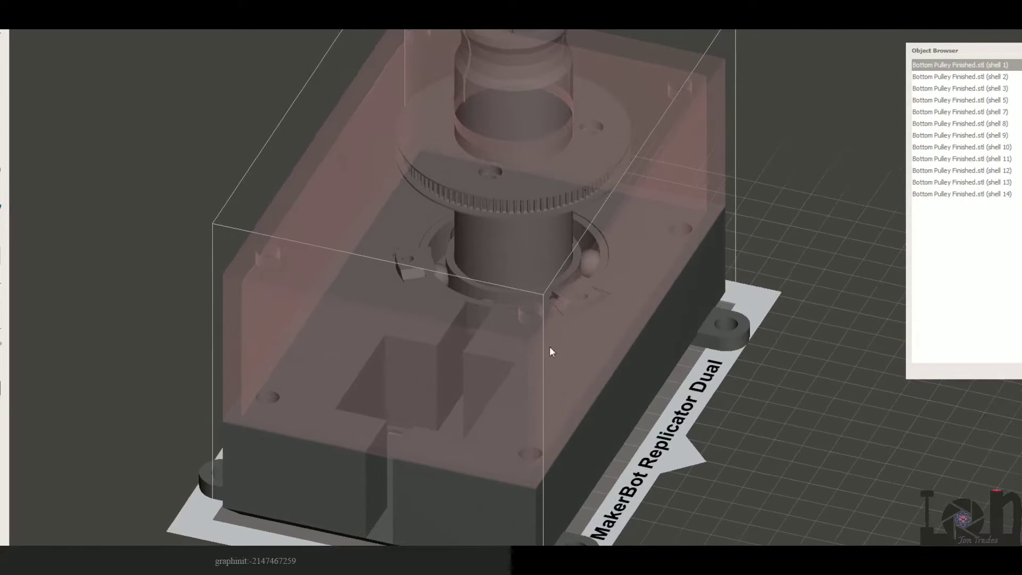
pyautogui.moveTo(681, 372); pyautogui.dragTo(392, 315)
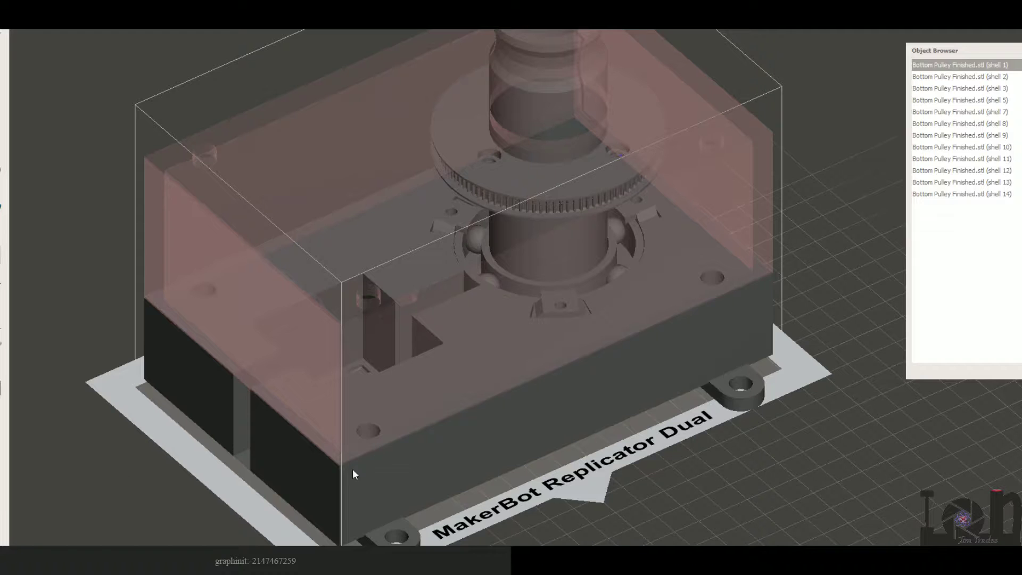
pyautogui.moveTo(342, 217); pyautogui.dragTo(450, 216)
pyautogui.moveTo(481, 291); pyautogui.dragTo(345, 328)
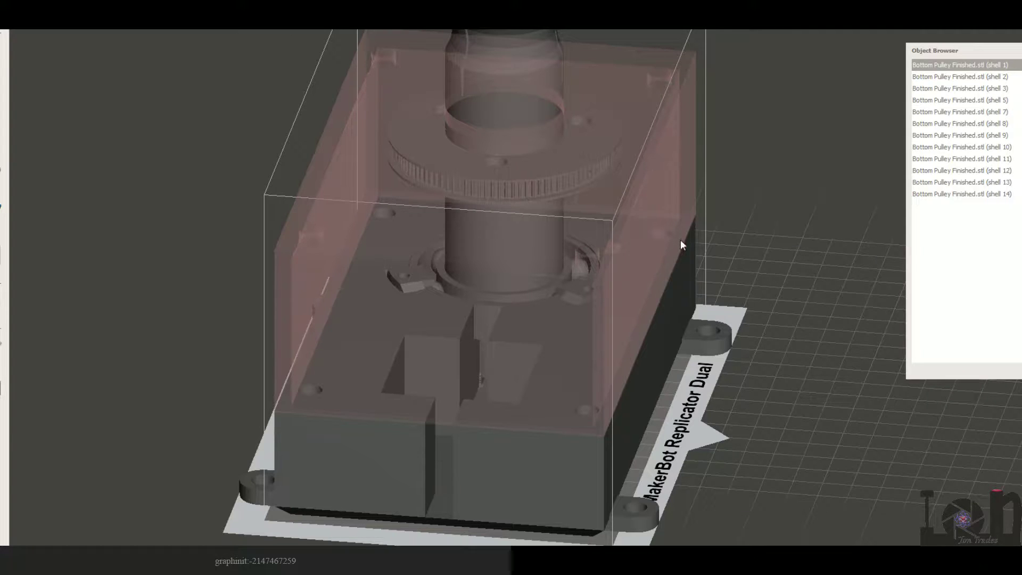
pyautogui.moveTo(681, 242); pyautogui.dragTo(595, 254)
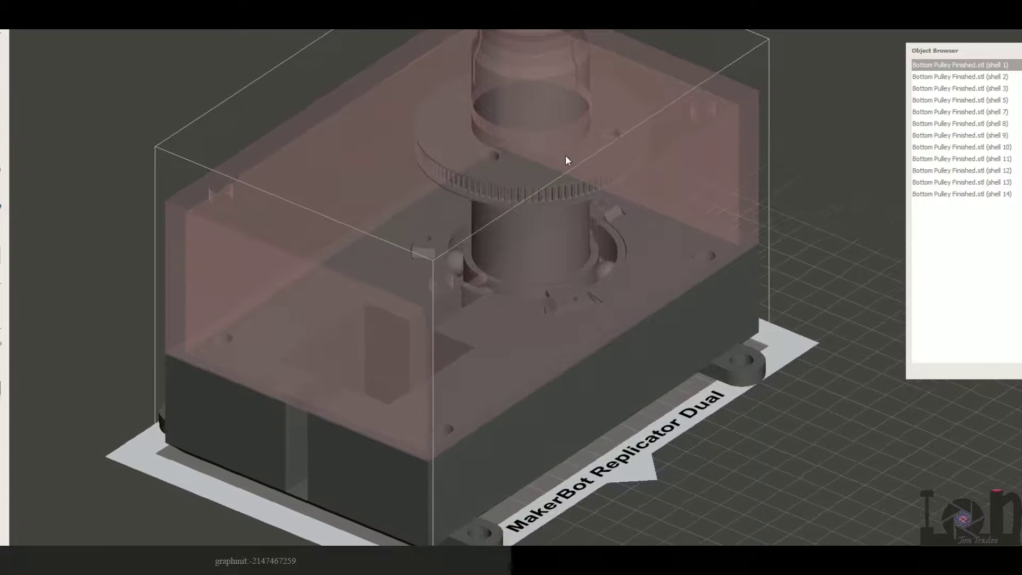
pyautogui.moveTo(566, 160); pyautogui.dragTo(573, 122)
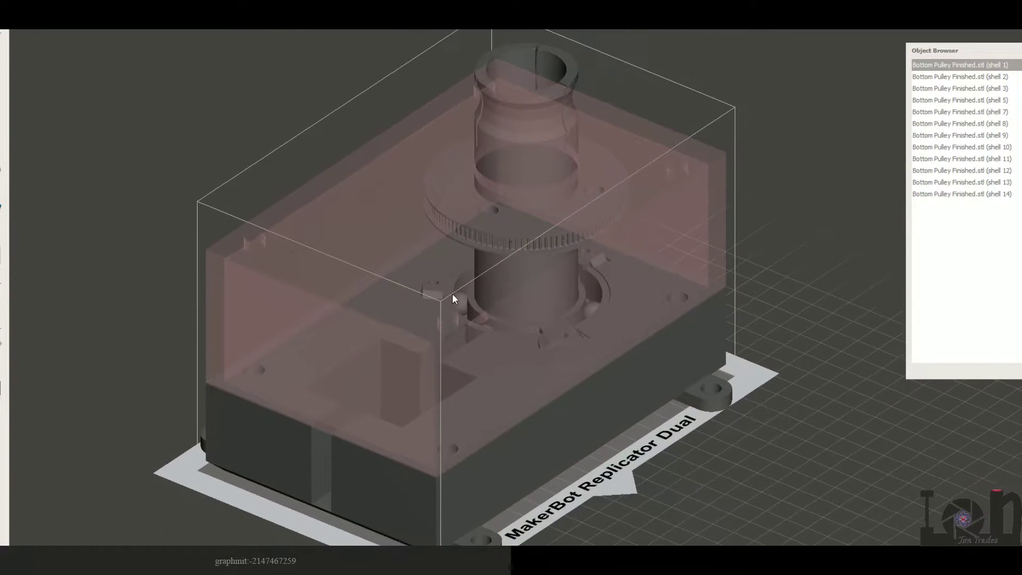
pyautogui.moveTo(529, 167); pyautogui.dragTo(538, 185)
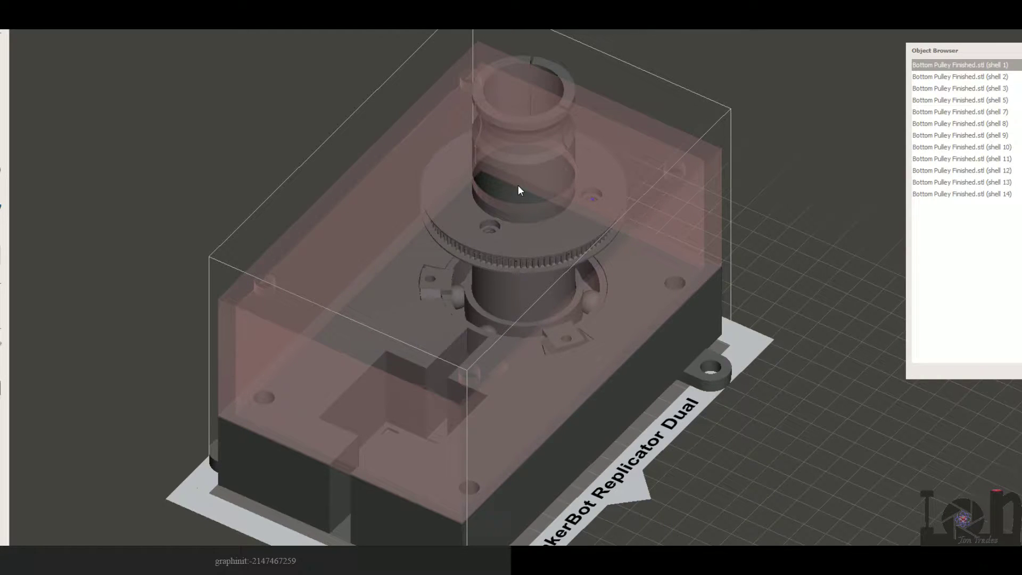
pyautogui.moveTo(519, 184); pyautogui.dragTo(503, 347)
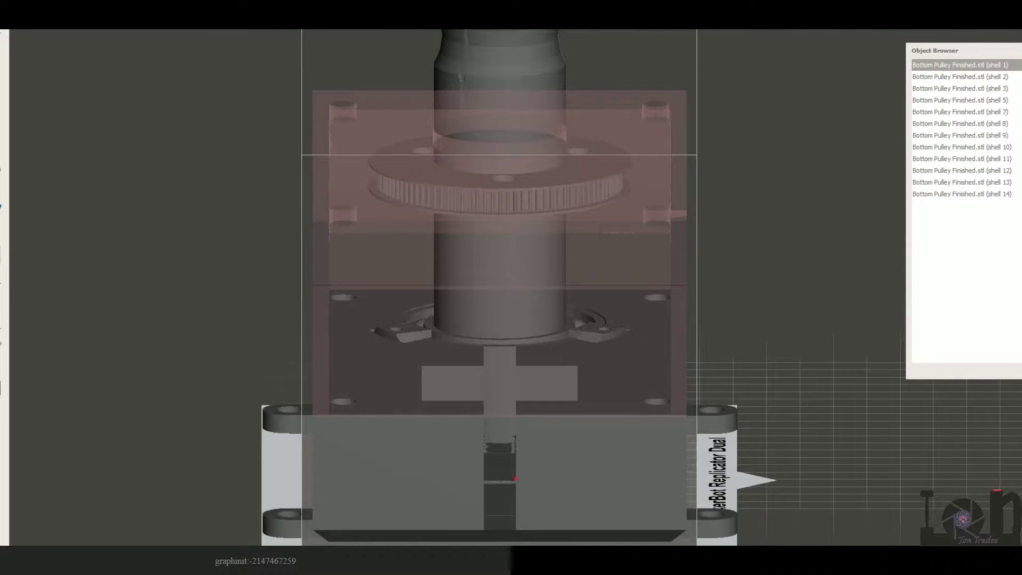
pyautogui.moveTo(692, 144); pyautogui.dragTo(562, 171, button='right')
pyautogui.scroll(-1, 562, 171)
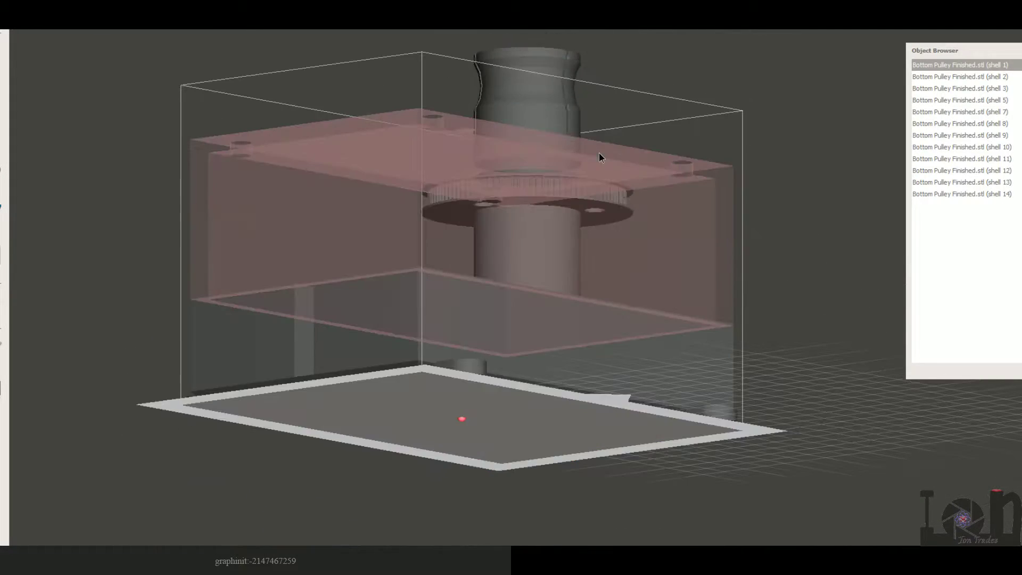
pyautogui.moveTo(599, 153); pyautogui.dragTo(837, 136, button='right')
# Select the upper pulley (shell 5) and move it straight up off the lower pulley with Transform
pyautogui.click(561, 381)
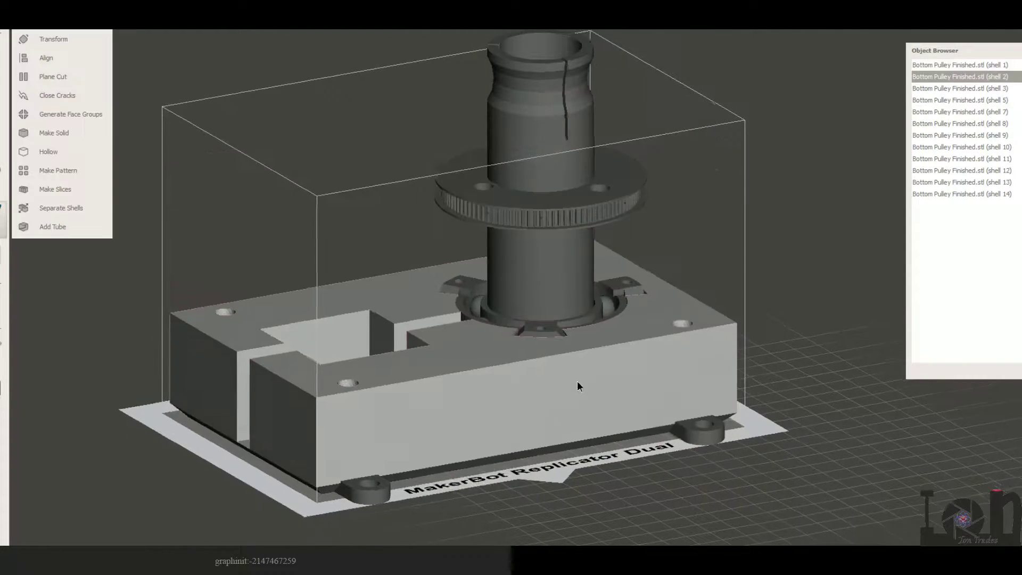
pyautogui.moveTo(577, 381); pyautogui.dragTo(124, 256, button='right')
pyautogui.scroll(3, 580, 251)
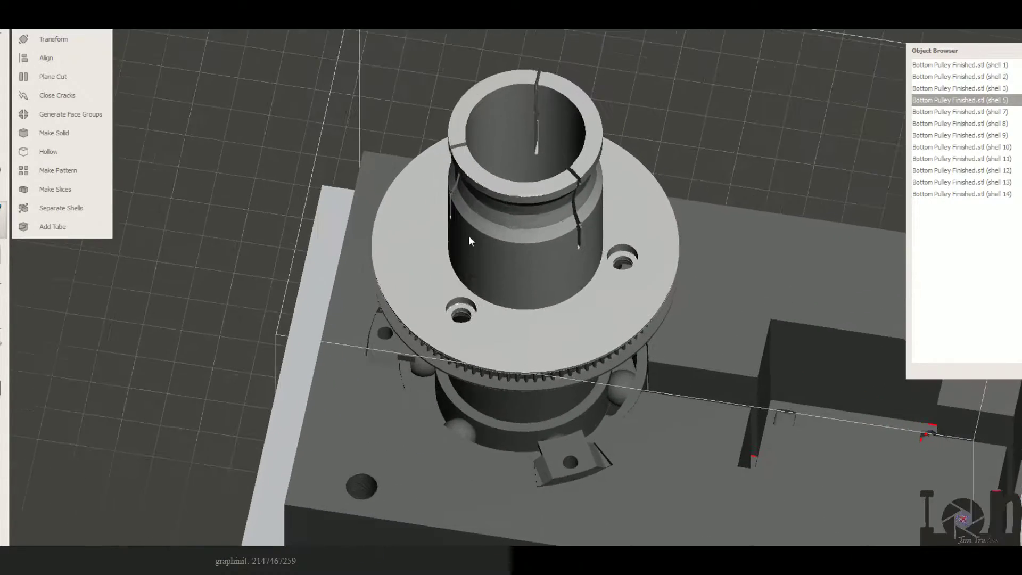
pyautogui.moveTo(469, 235); pyautogui.dragTo(608, 181, button='right')
pyautogui.moveTo(576, 119); pyautogui.dragTo(438, 399, button='middle')
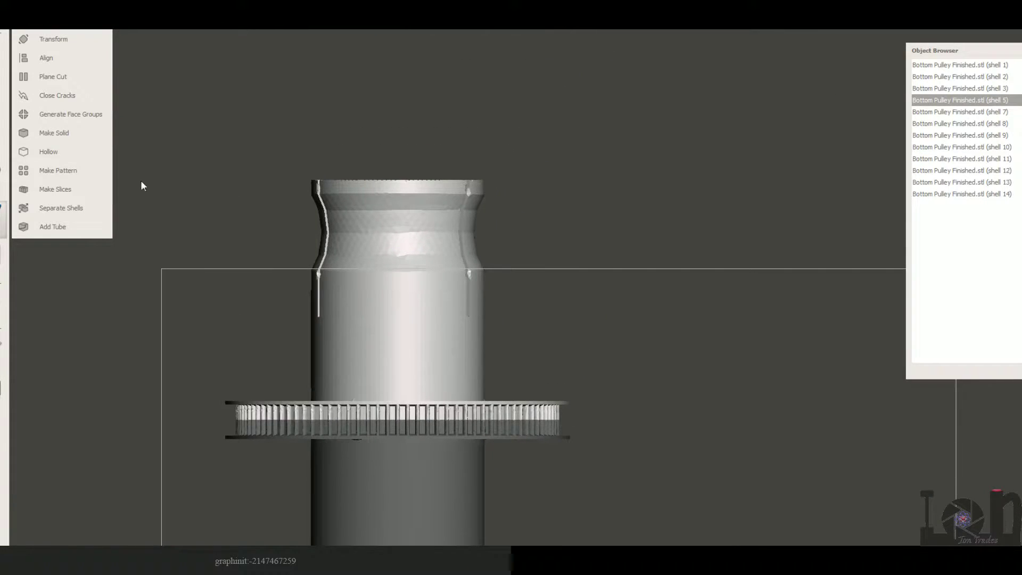
pyautogui.click(61, 42)
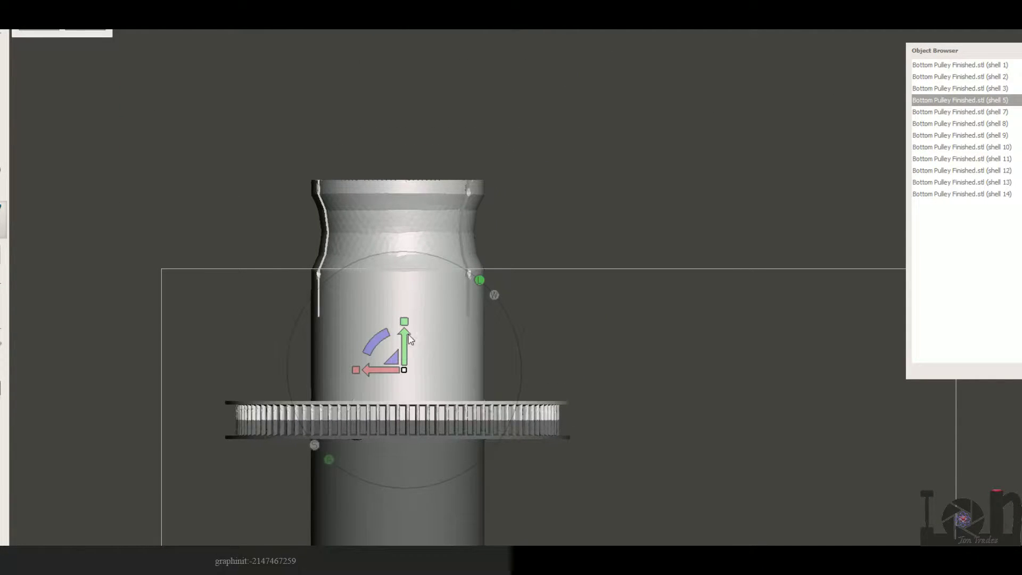
pyautogui.moveTo(409, 336); pyautogui.dragTo(403, 47)
# Rotate the raised upper pulley so its underside faces outward, and inspect its screw holes and teeth against the lower pulley
pyautogui.moveTo(541, 189); pyautogui.dragTo(371, 166, button='right')
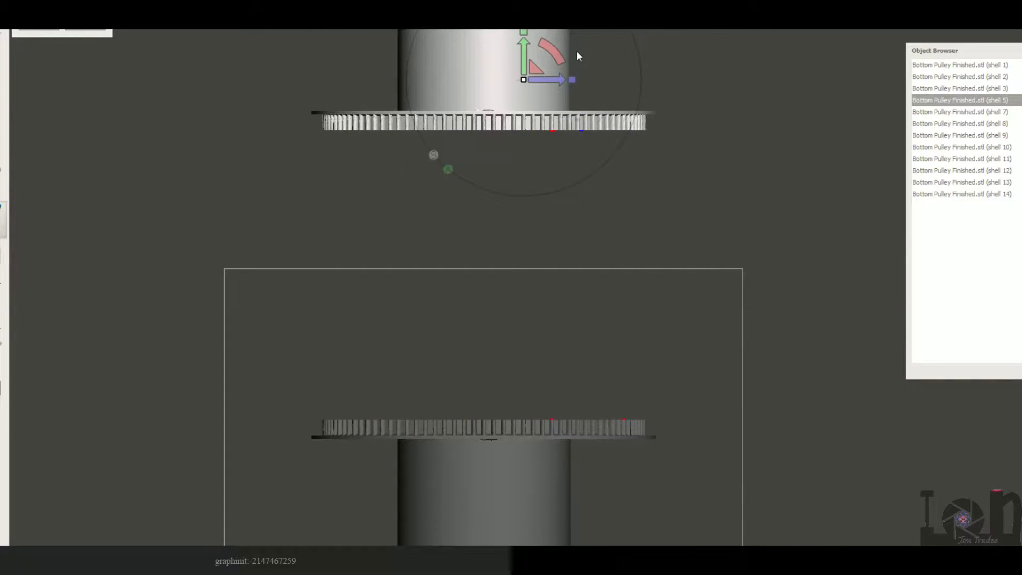
pyautogui.moveTo(551, 51); pyautogui.dragTo(608, 143)
pyautogui.moveTo(542, 118); pyautogui.dragTo(622, 213)
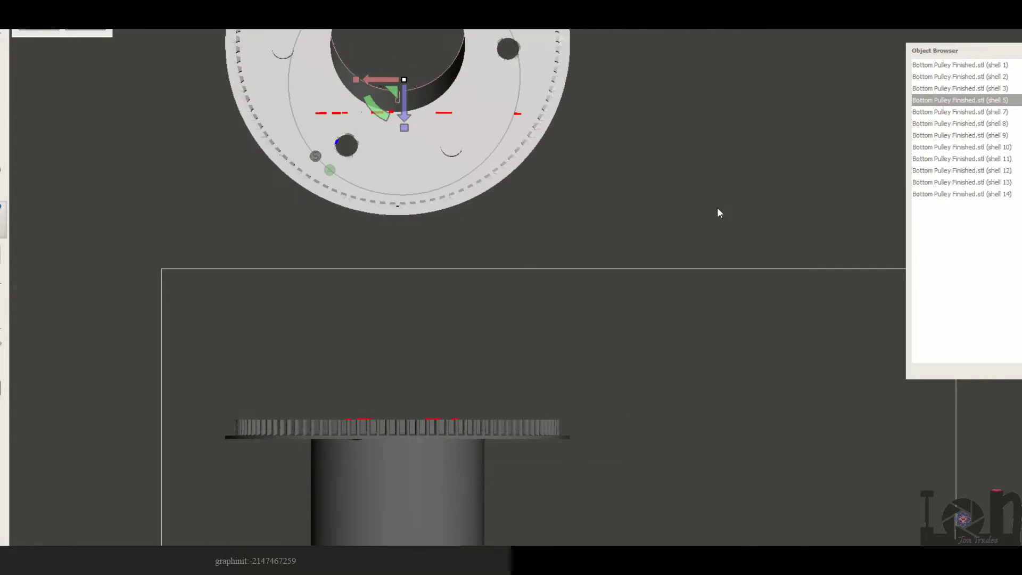
pyautogui.scroll(5, 488, 103)
pyautogui.moveTo(507, 114); pyautogui.dragTo(515, 210, button='right')
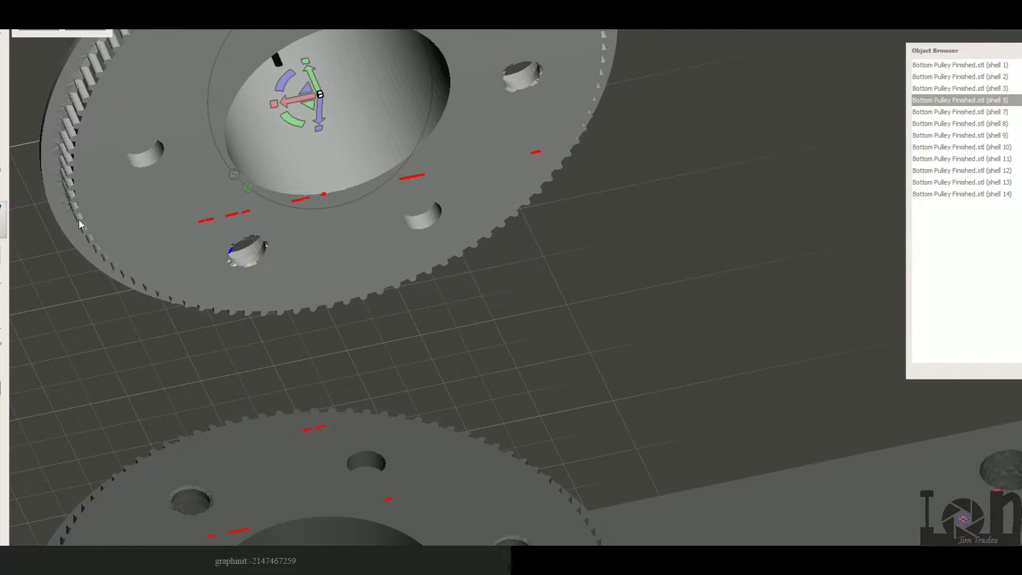
pyautogui.moveTo(304, 92); pyautogui.dragTo(436, 143, button='right')
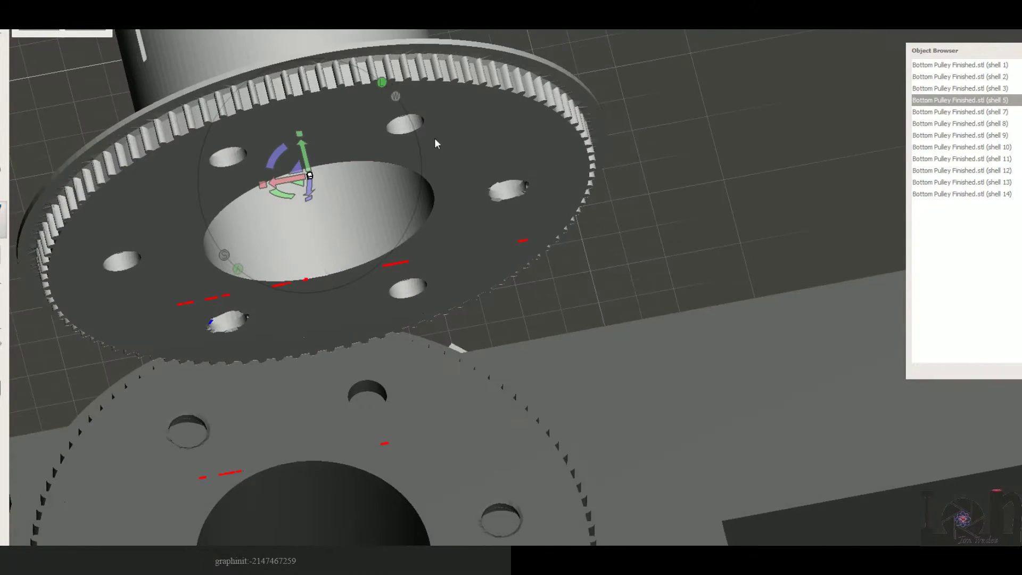
pyautogui.moveTo(465, 230); pyautogui.dragTo(538, 271, button='right')
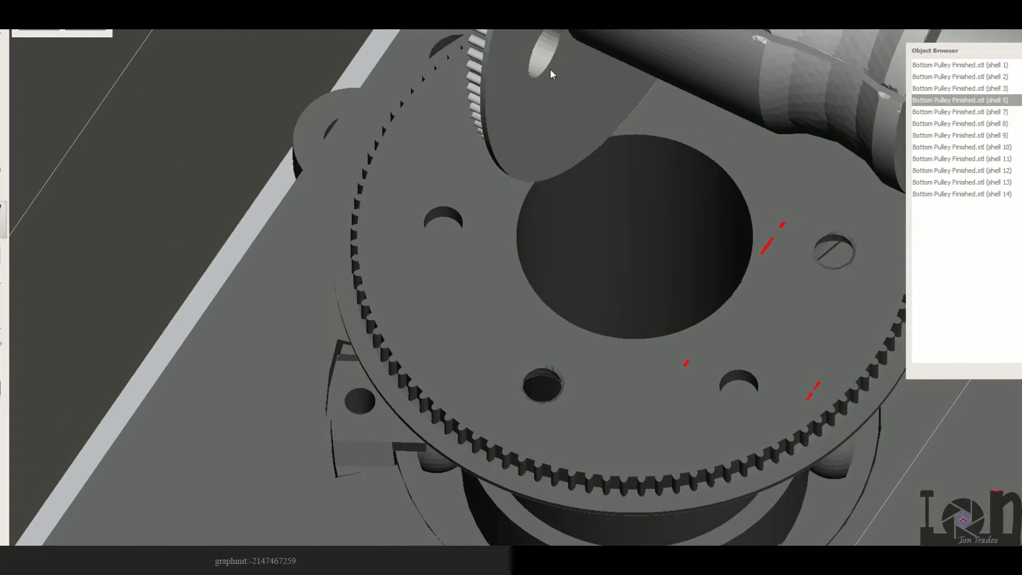
pyautogui.moveTo(550, 69); pyautogui.dragTo(566, 174, button='right')
pyautogui.moveTo(441, 179); pyautogui.dragTo(592, 226, button='right')
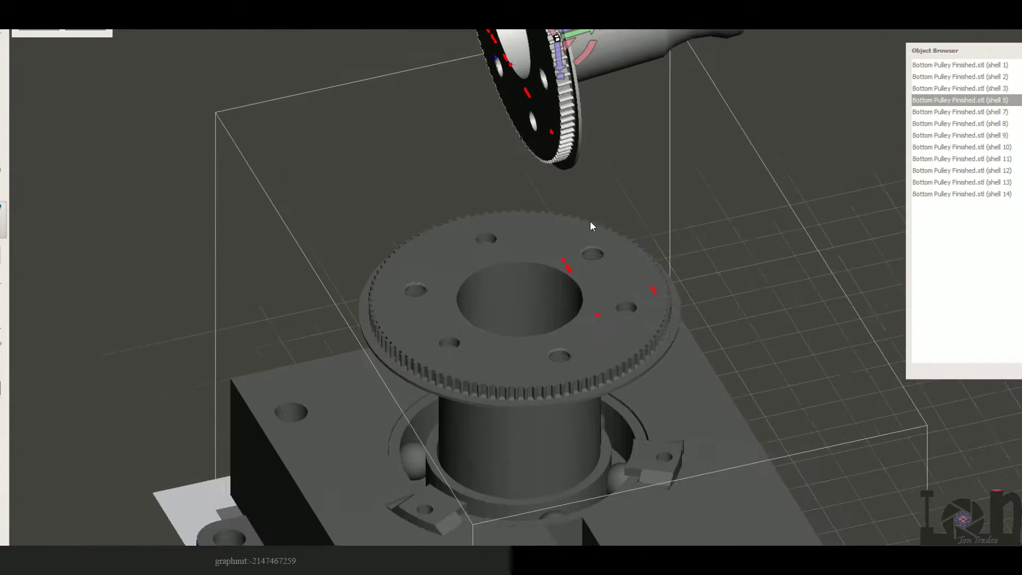
# Undo the upper pulley's rotations and upward move, and inspect the reassembled pulleys on the base
pyautogui.hotkey('ctrl', 'z')
pyautogui.hotkey('ctrl', 'z')
pyautogui.hotkey('ctrl', 'z')
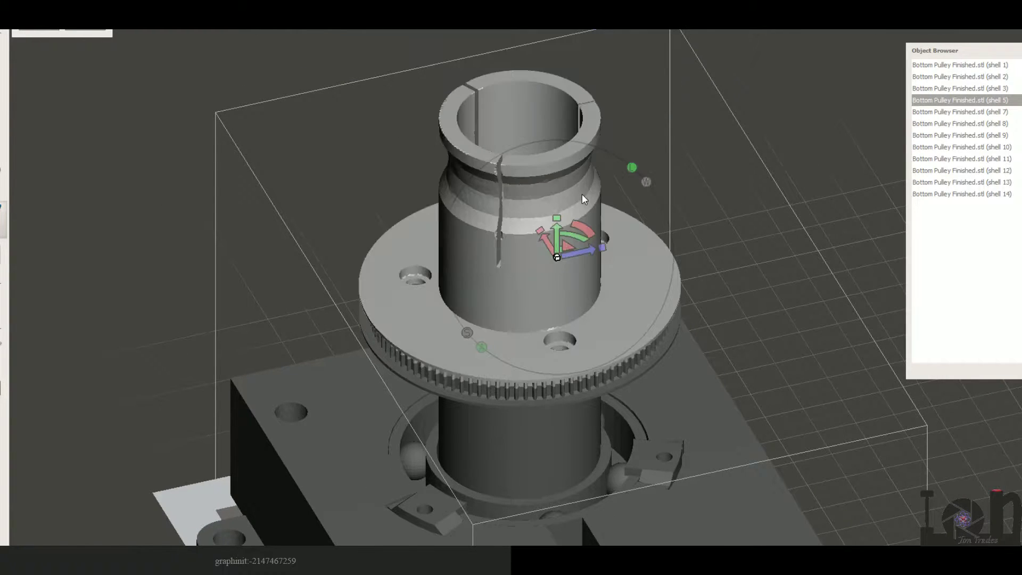
pyautogui.moveTo(596, 274); pyautogui.dragTo(741, 199, button='right')
pyautogui.moveTo(598, 355); pyautogui.dragTo(459, 332, button='middle')
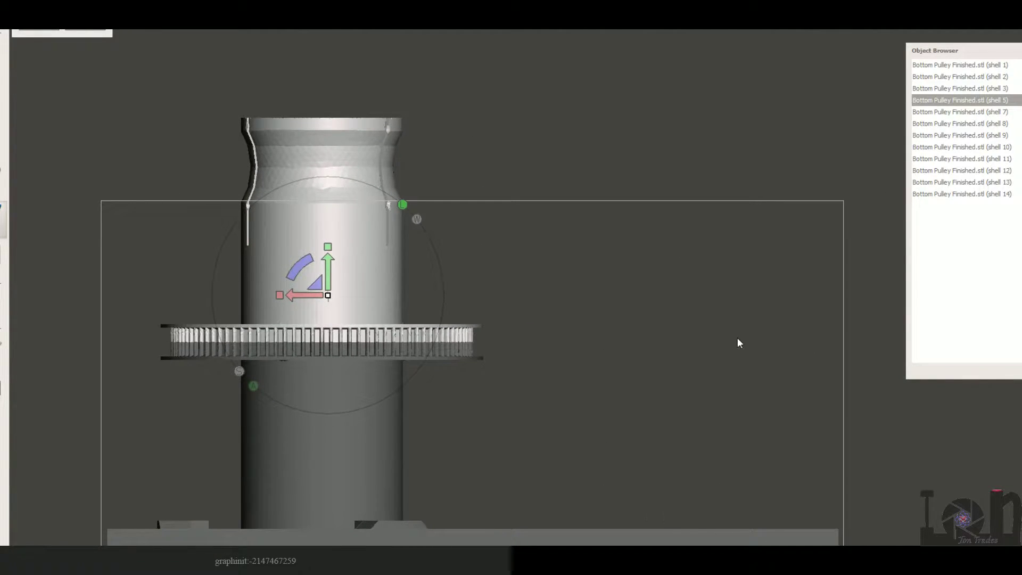
pyautogui.moveTo(656, 259); pyautogui.dragTo(538, 291, button='right')
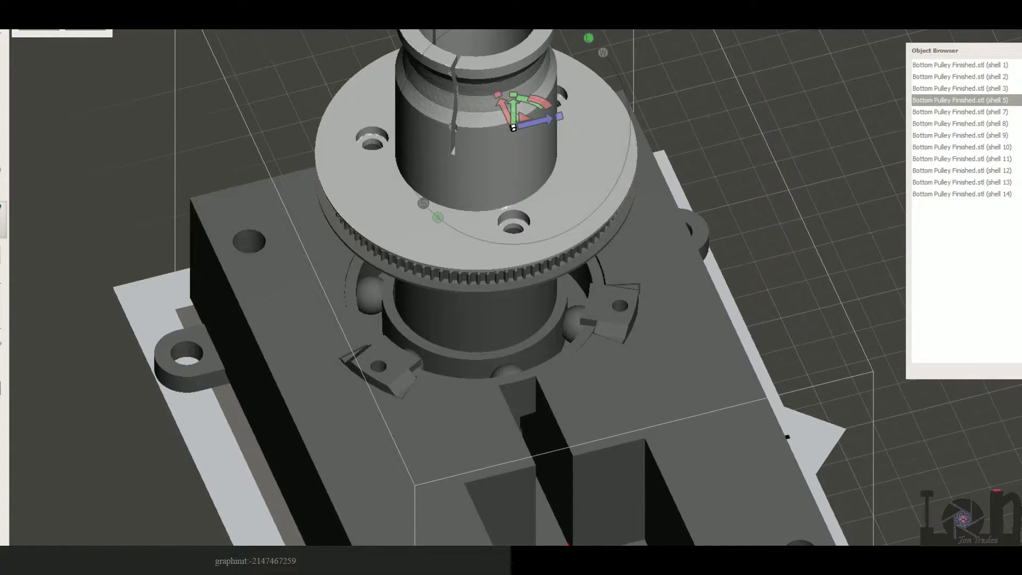
# Hide the upper pulley (shell 5) to expose the toothed face of the lower pulley
pyautogui.click(960, 64)
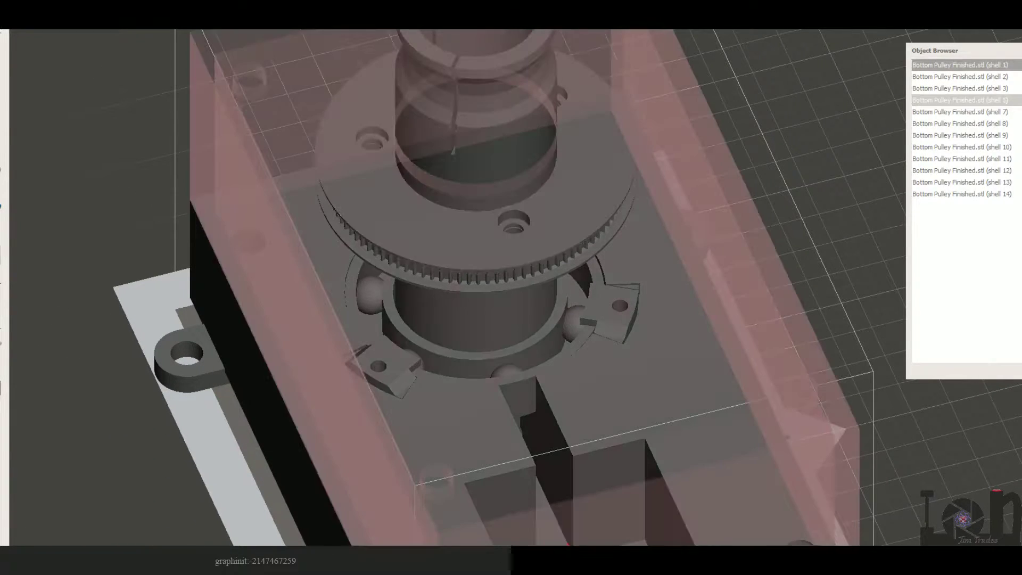
pyautogui.click(647, 162)
pyautogui.click(631, 184)
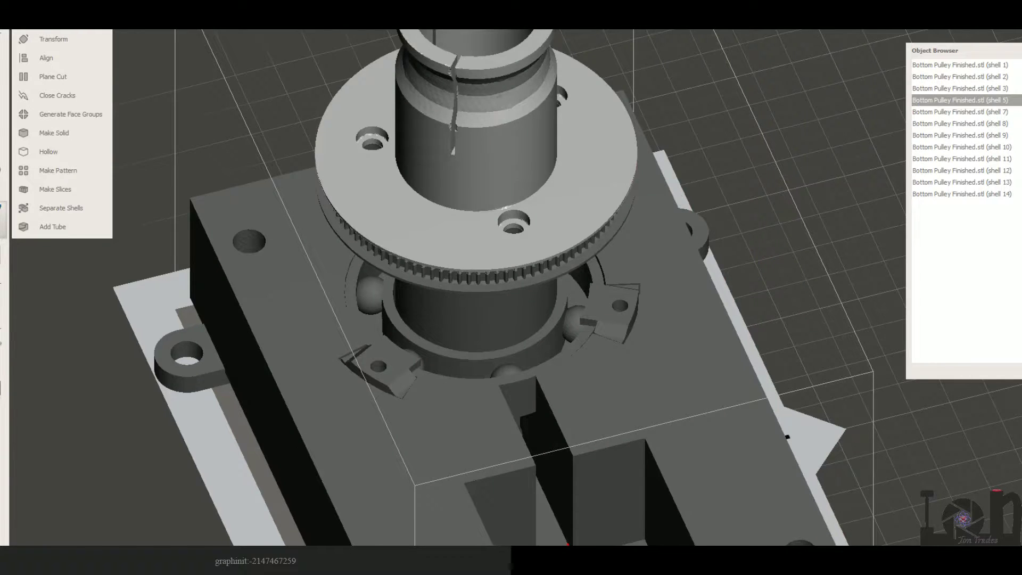
pyautogui.click(1021, 100)
pyautogui.moveTo(751, 219); pyautogui.dragTo(809, 222, button='right')
# Move the lower pulley (shell 3) straight up out of the bearing seat with Transform, and inspect its hollow shaft and the seat
pyautogui.click(363, 330)
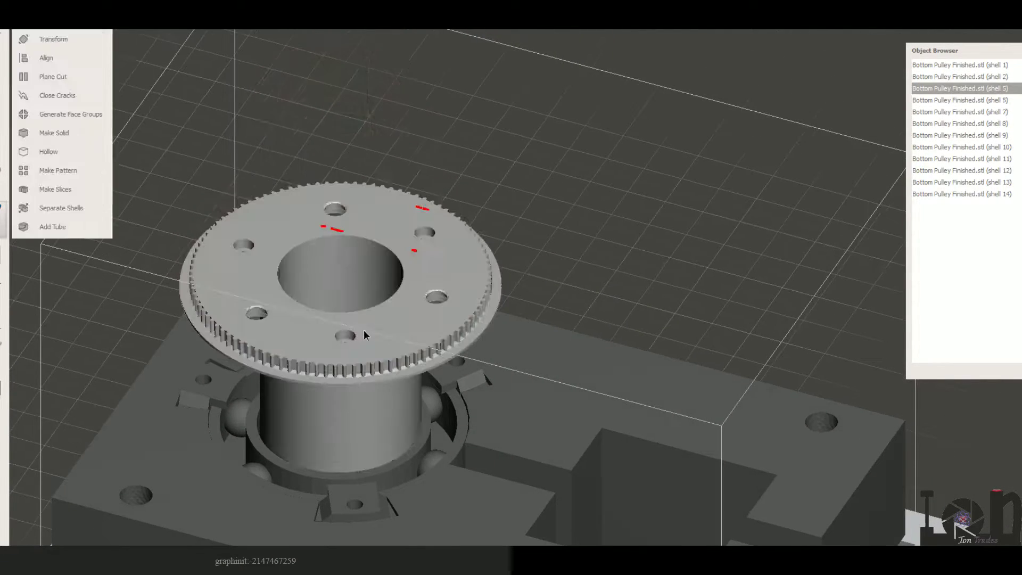
pyautogui.click(63, 39)
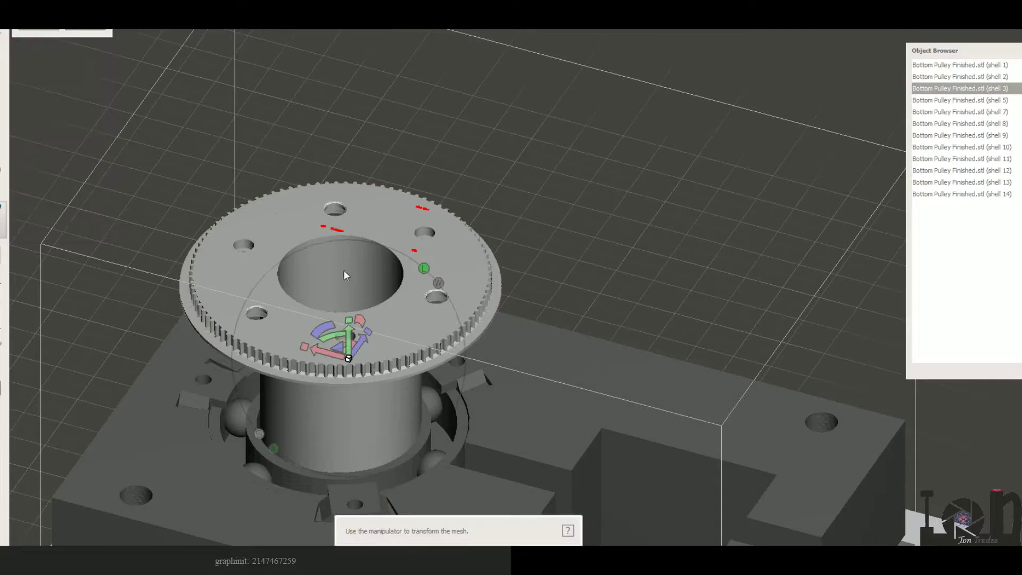
pyautogui.moveTo(350, 332); pyautogui.dragTo(373, 78)
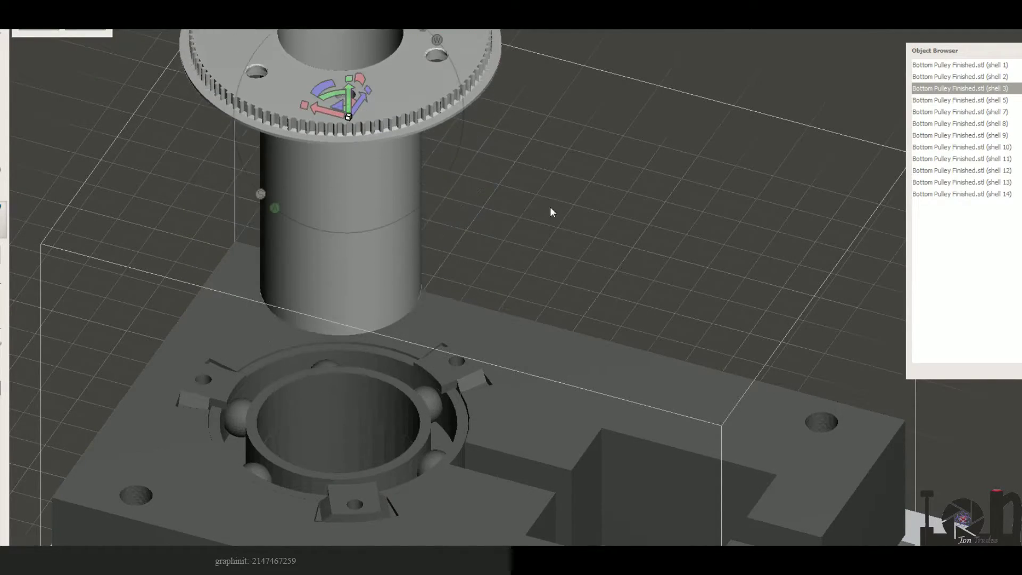
pyautogui.moveTo(551, 207); pyautogui.dragTo(584, 133, button='right')
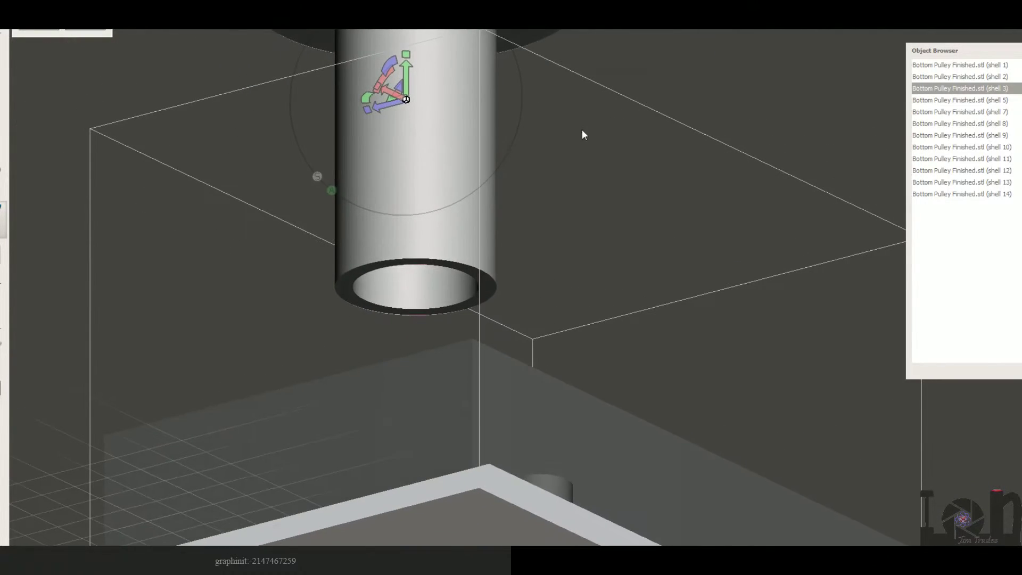
pyautogui.moveTo(445, 92); pyautogui.dragTo(461, 164, button='right')
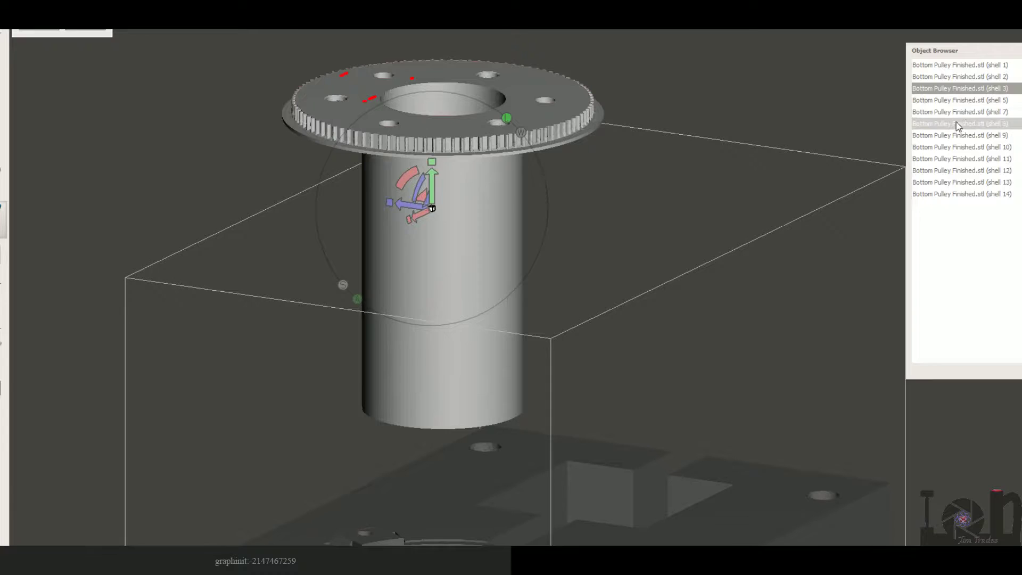
pyautogui.moveTo(785, 169); pyautogui.dragTo(632, 356, button='right')
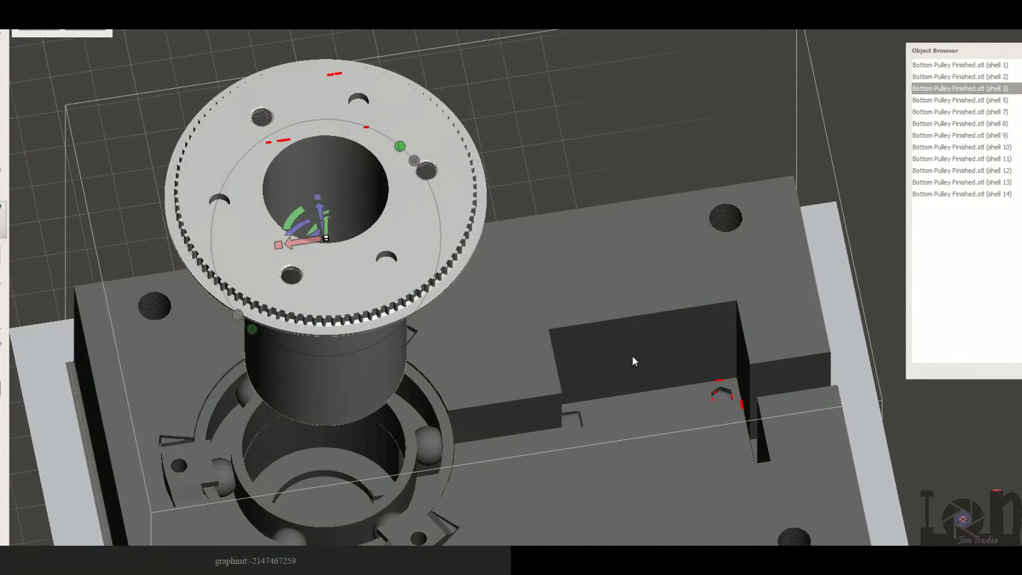
pyautogui.moveTo(662, 414); pyautogui.dragTo(401, 334, button='right')
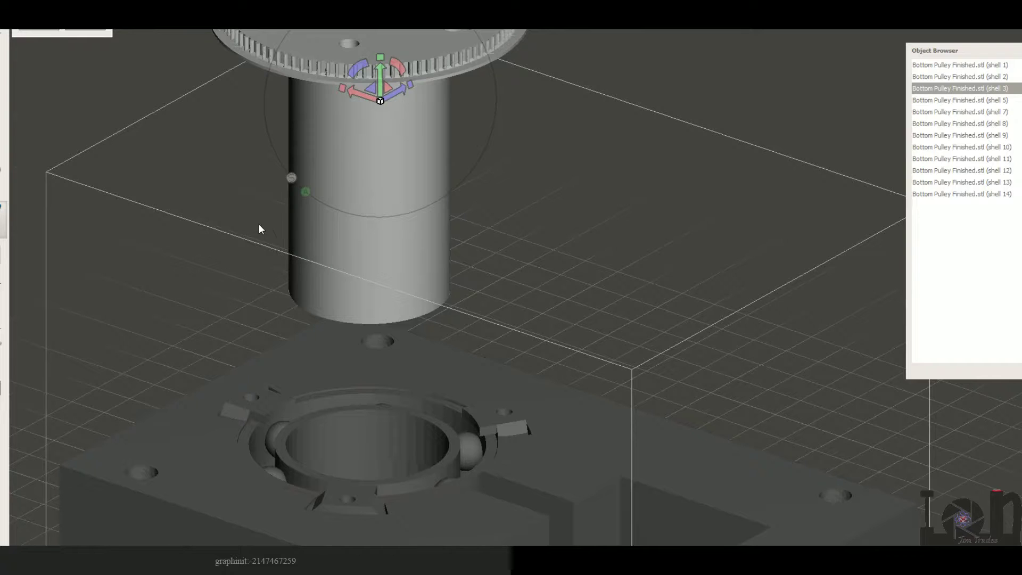
# Inspect the raised lower pulley's teeth and screw holes, and undo its upward move to seat it back in the bearing
pyautogui.moveTo(375, 75); pyautogui.dragTo(537, 336, button='right')
pyautogui.moveTo(537, 333); pyautogui.dragTo(536, 340, button='middle')
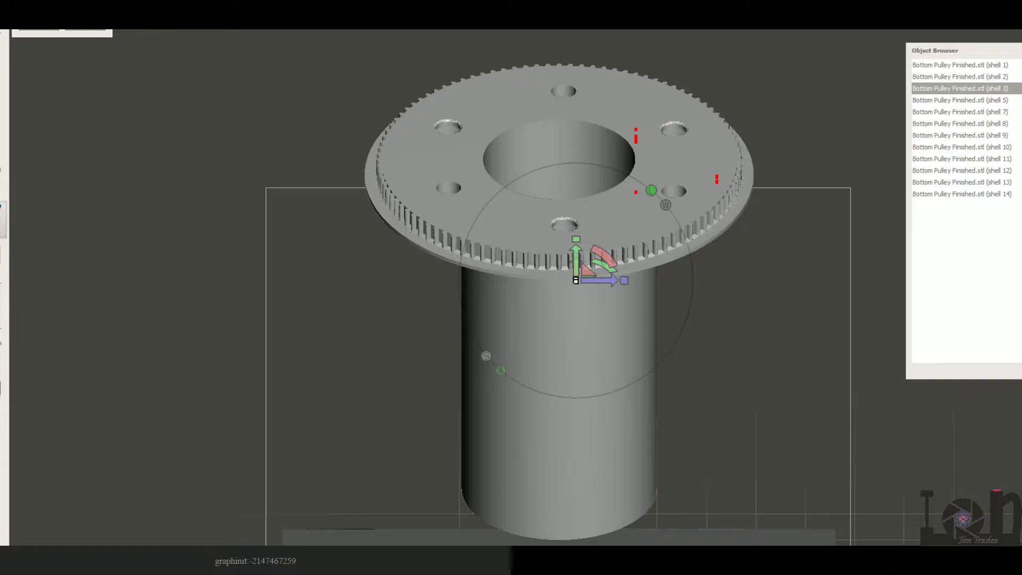
pyautogui.moveTo(794, 202); pyautogui.dragTo(716, 159, button='right')
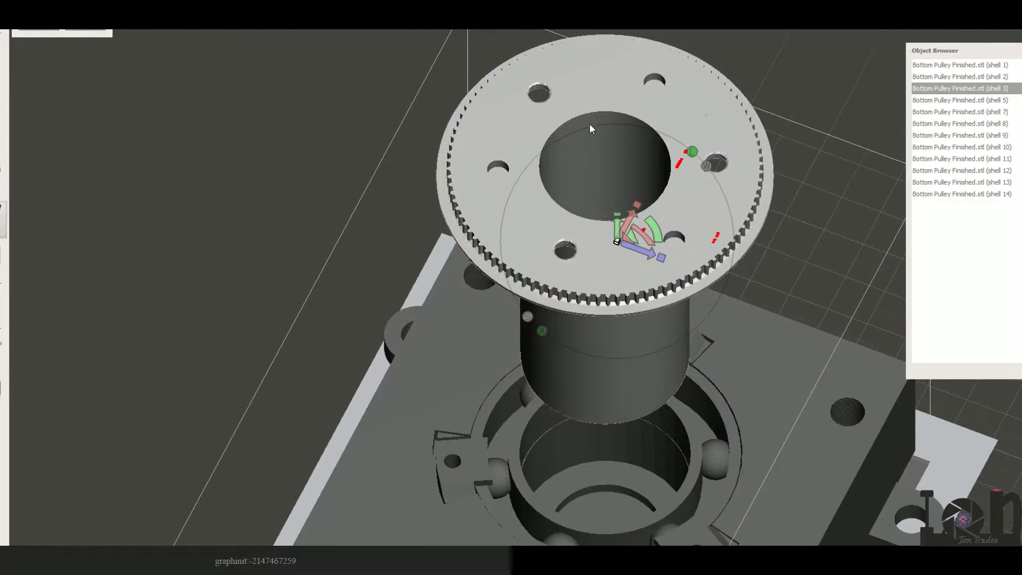
pyautogui.moveTo(573, 244); pyautogui.dragTo(628, 345, button='right')
pyautogui.scroll(-3, 628, 345)
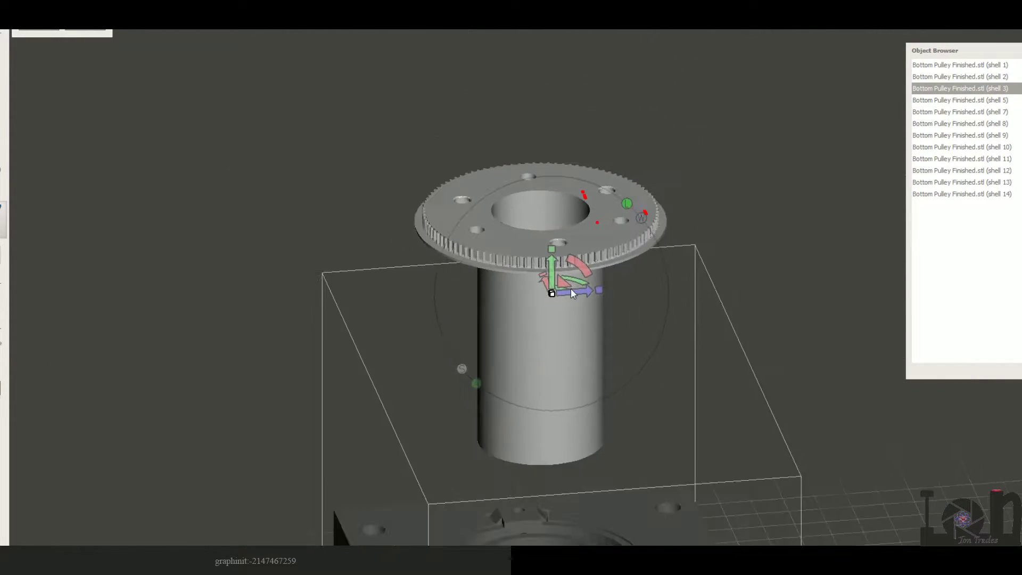
pyautogui.hotkey('ctrl', 'z')
pyautogui.hotkey('ctrl', 'z')
pyautogui.hotkey('ctrl', 'z')
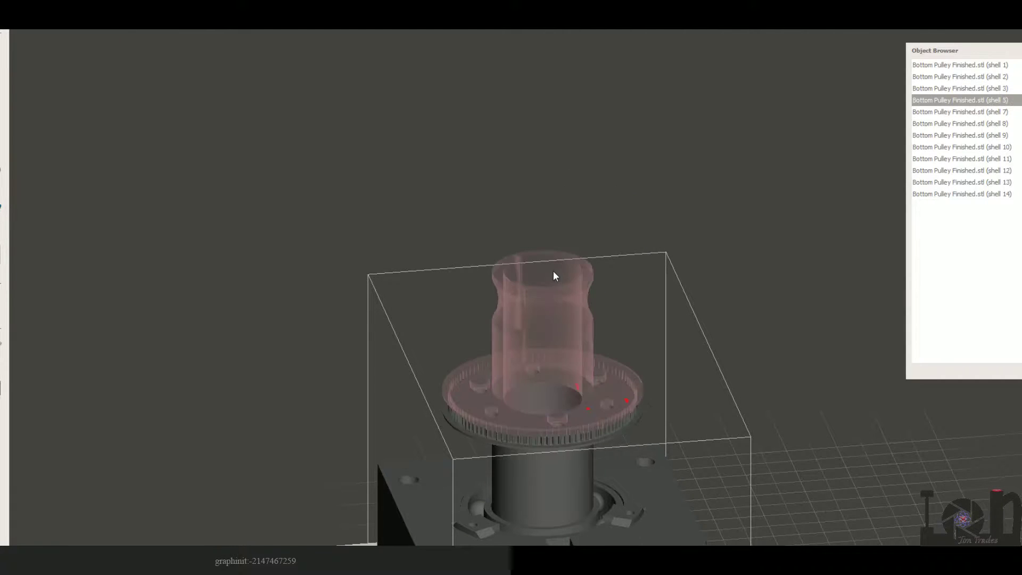
pyautogui.moveTo(625, 396); pyautogui.dragTo(576, 381, button='right')
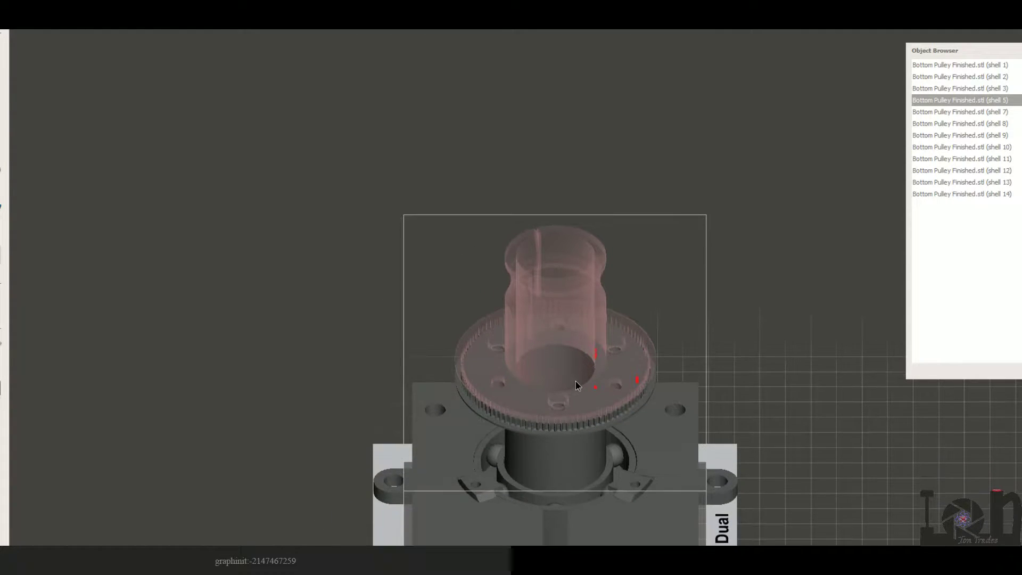
# Hide the lower pulley (shell 3) to expose the ball bearing and its retaining clips in the base
pyautogui.click(521, 447)
pyautogui.click(1018, 89)
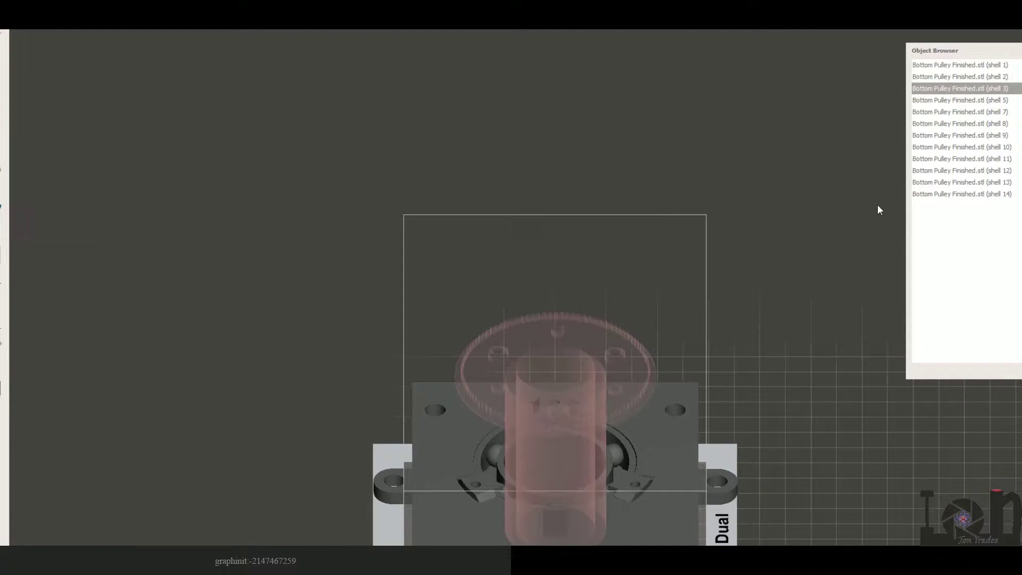
pyautogui.moveTo(561, 308); pyautogui.dragTo(564, 375, button='right')
pyautogui.scroll(5, 564, 381)
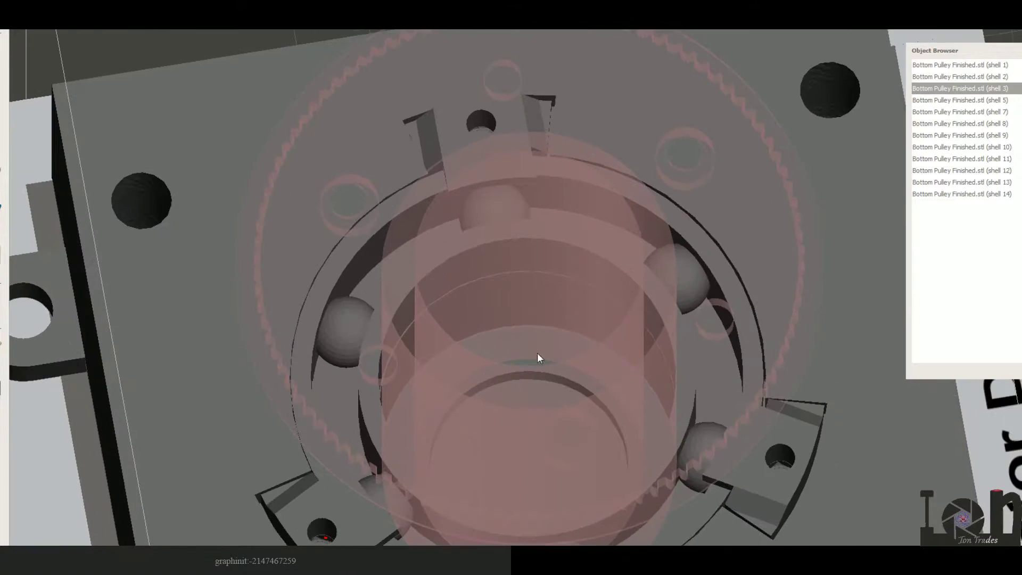
pyautogui.moveTo(256, 439); pyautogui.dragTo(432, 316, button='right')
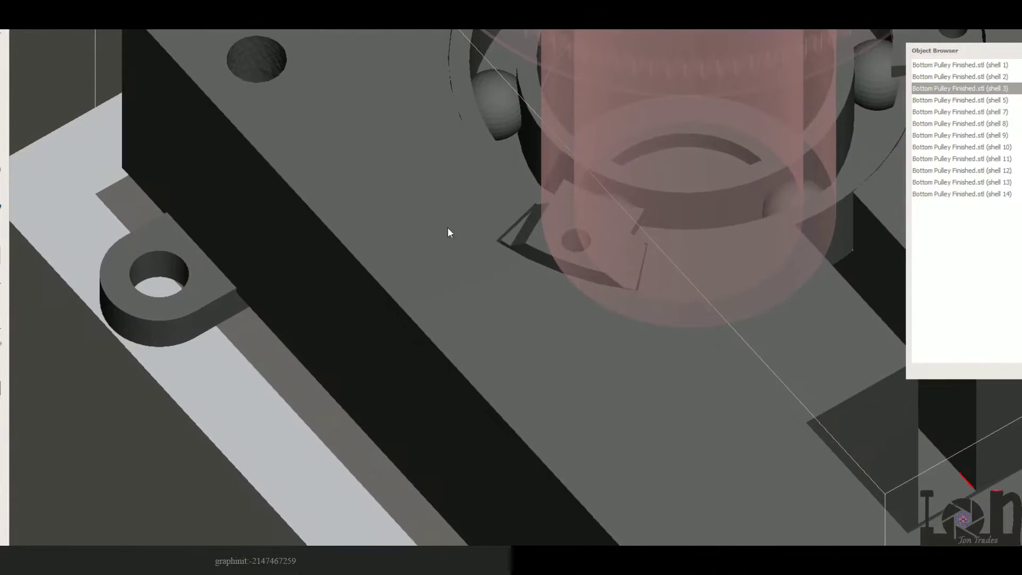
# Hide the ball bearing (shell 7) to expose its seat in the base
pyautogui.click(497, 148)
pyautogui.moveTo(497, 148); pyautogui.dragTo(442, 134, button='right')
pyautogui.moveTo(589, 148); pyautogui.dragTo(357, 153, button='middle')
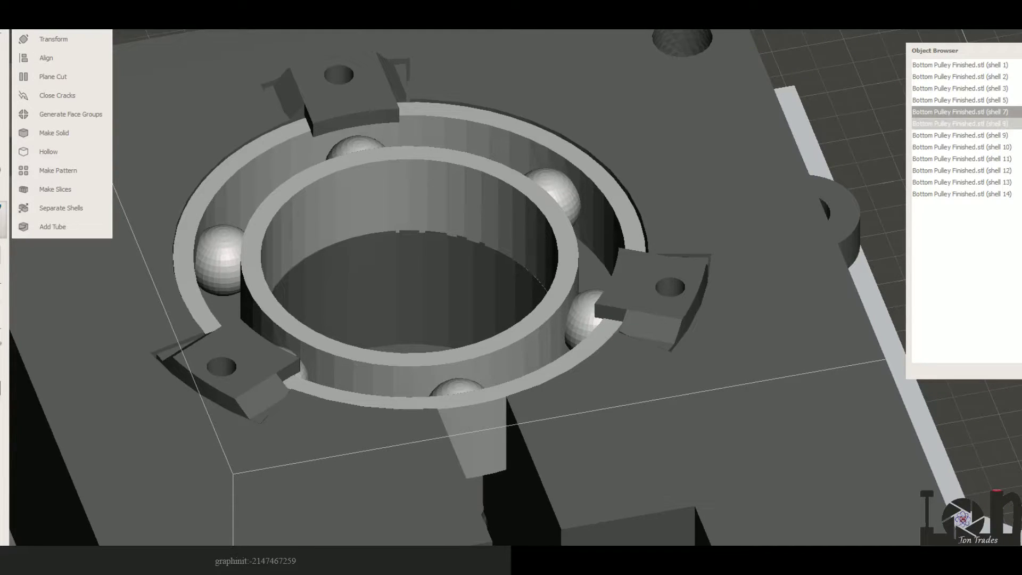
pyautogui.click(1019, 111)
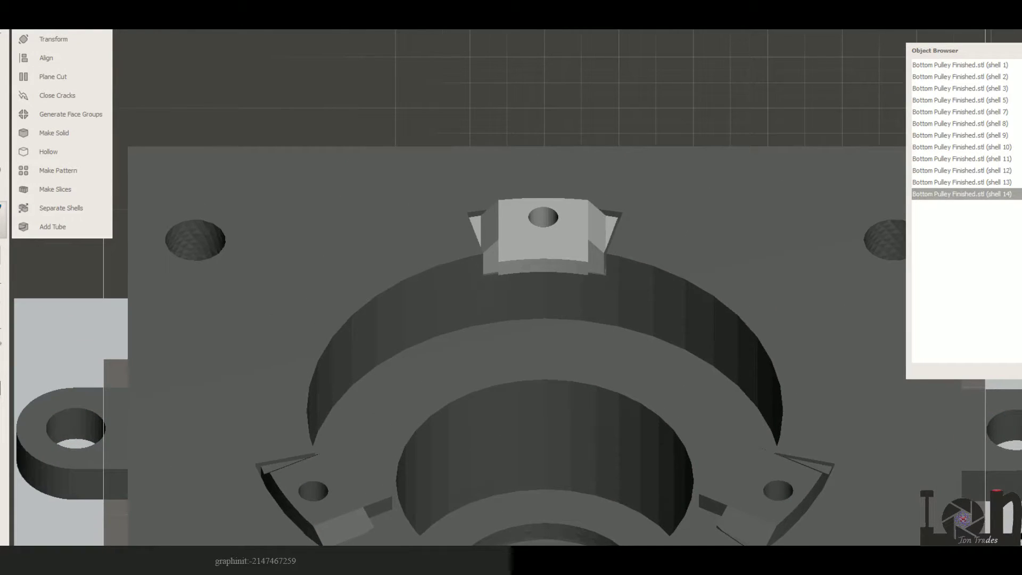
# Hide the three retaining clips (shells 14, 12 and 13) around the bearing seat
pyautogui.click(342, 505)
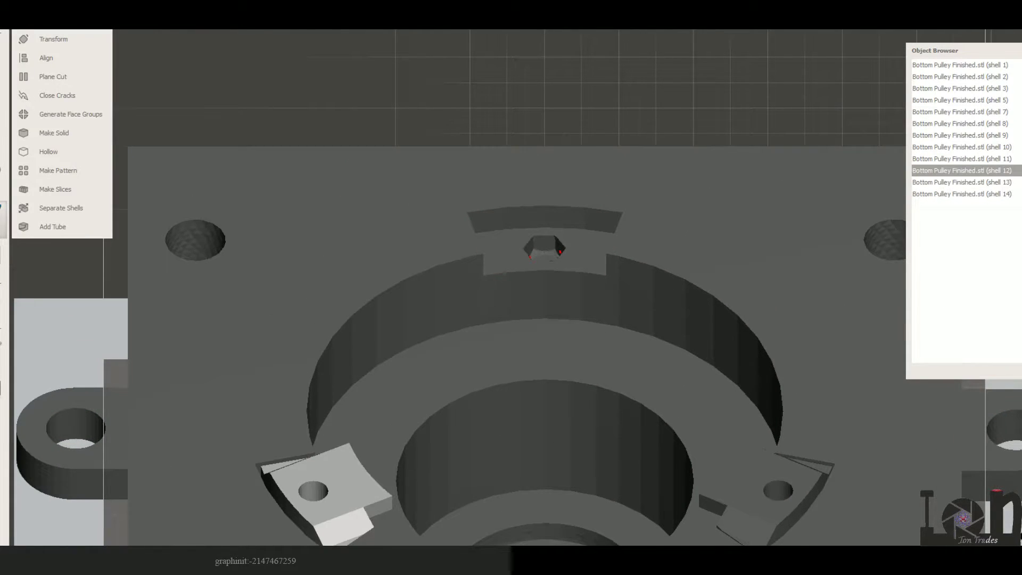
pyautogui.click(742, 504)
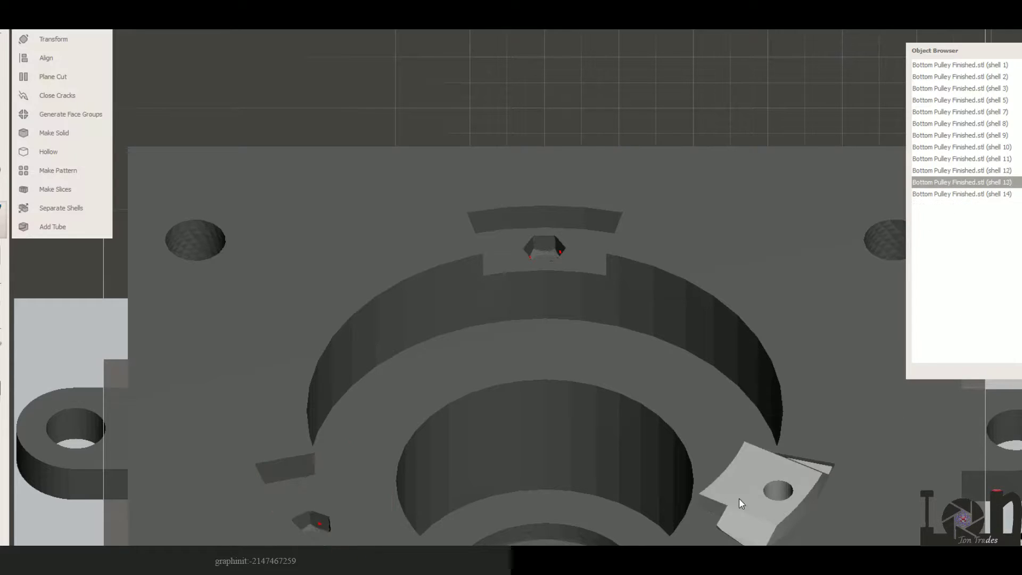
pyautogui.moveTo(554, 232); pyautogui.dragTo(689, 263, button='right')
pyautogui.moveTo(630, 395); pyautogui.dragTo(397, 388, button='middle')
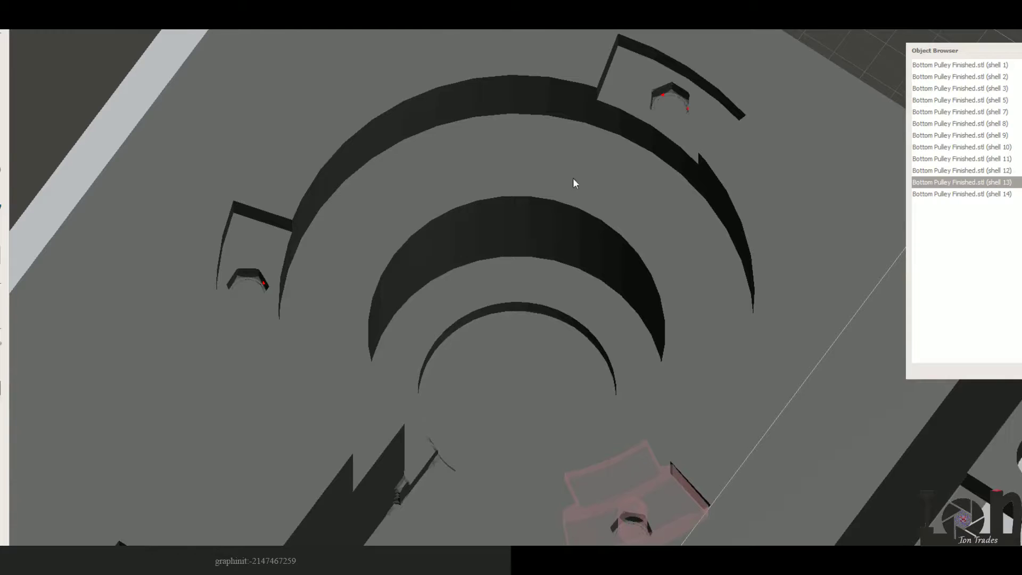
# Examine the empty bearing seat, the clip recesses with their hexagonal nut holes, and the channel beside the seat
pyautogui.moveTo(538, 377); pyautogui.dragTo(555, 341, button='right')
pyautogui.moveTo(555, 341); pyautogui.dragTo(644, 194, button='middle')
pyautogui.moveTo(589, 375); pyautogui.dragTo(556, 303, button='right')
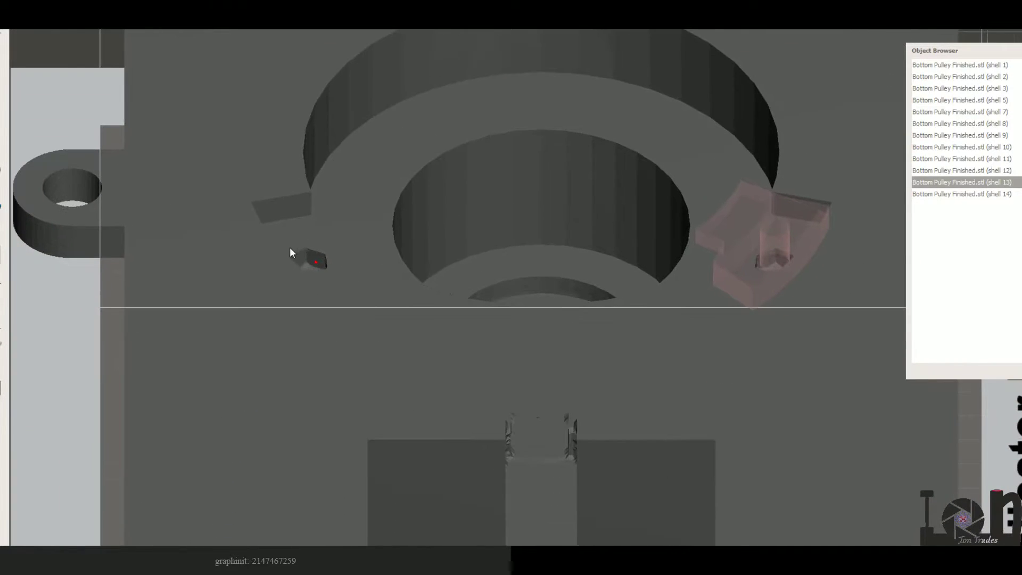
pyautogui.moveTo(469, 227); pyautogui.dragTo(442, 302, button='middle')
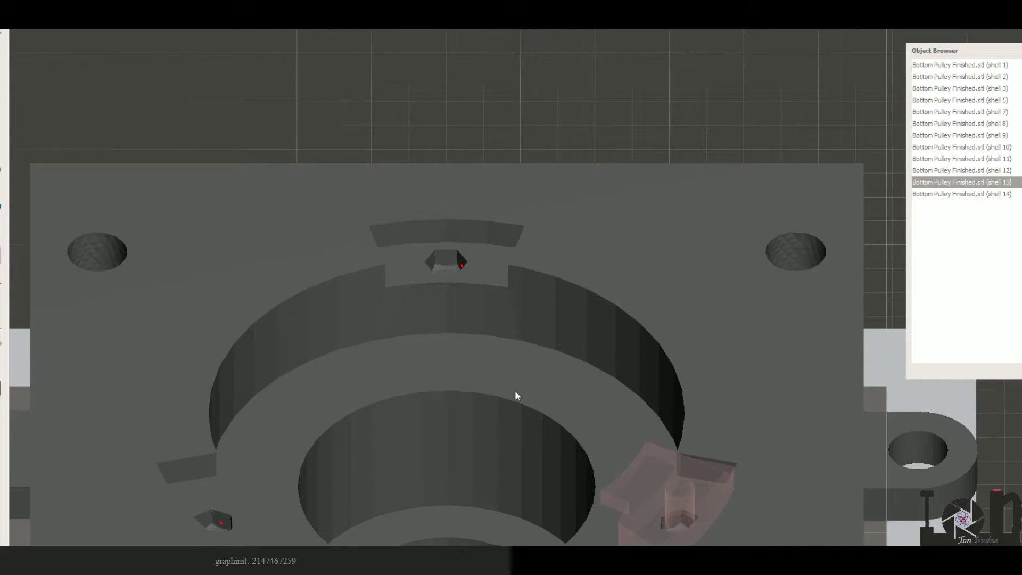
pyautogui.moveTo(516, 395); pyautogui.dragTo(522, 370, button='right')
pyautogui.moveTo(520, 366); pyautogui.dragTo(560, 277, button='middle')
pyautogui.moveTo(561, 278); pyautogui.dragTo(551, 264, button='right')
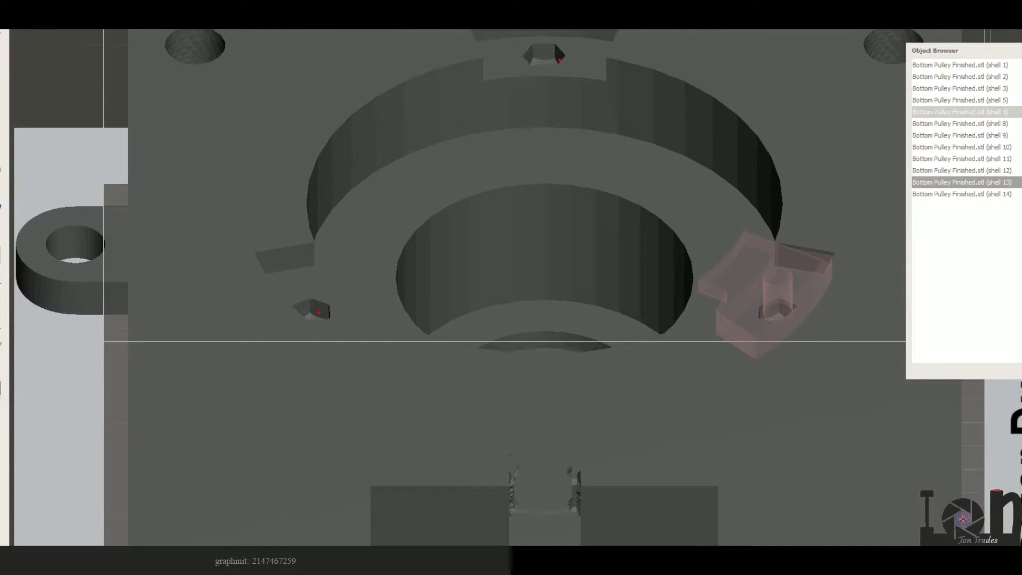
# Show the lower pulley (shell 3) again and inspect how its shaft sits against the channel in the base
pyautogui.click(1005, 100)
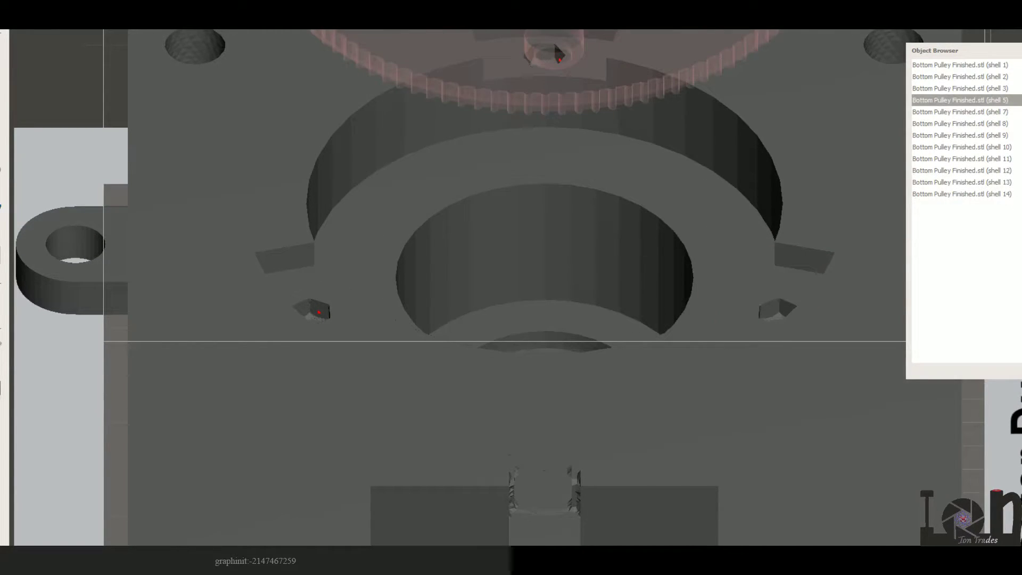
pyautogui.click(1005, 88)
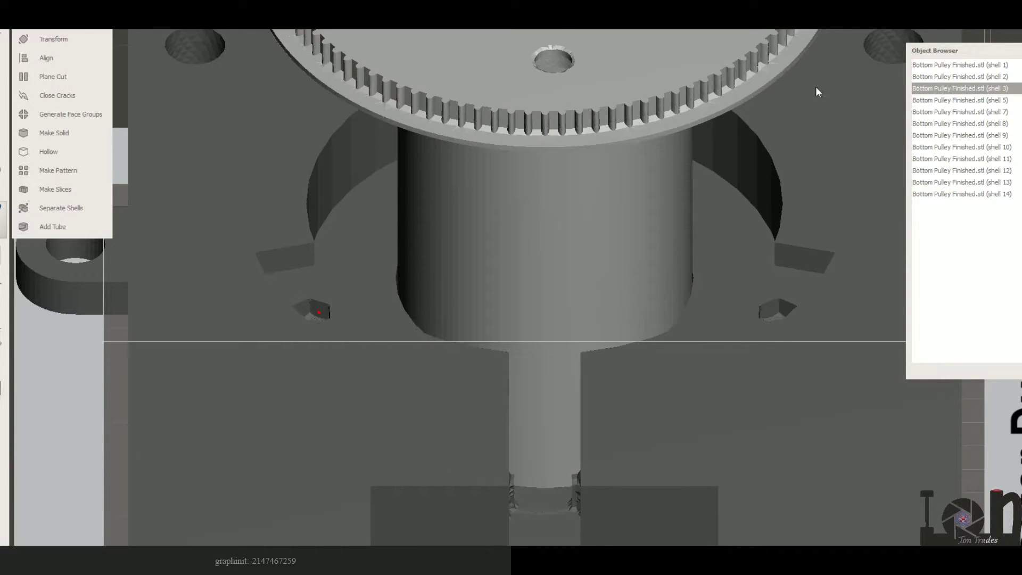
pyautogui.moveTo(815, 87); pyautogui.dragTo(797, 130, button='right')
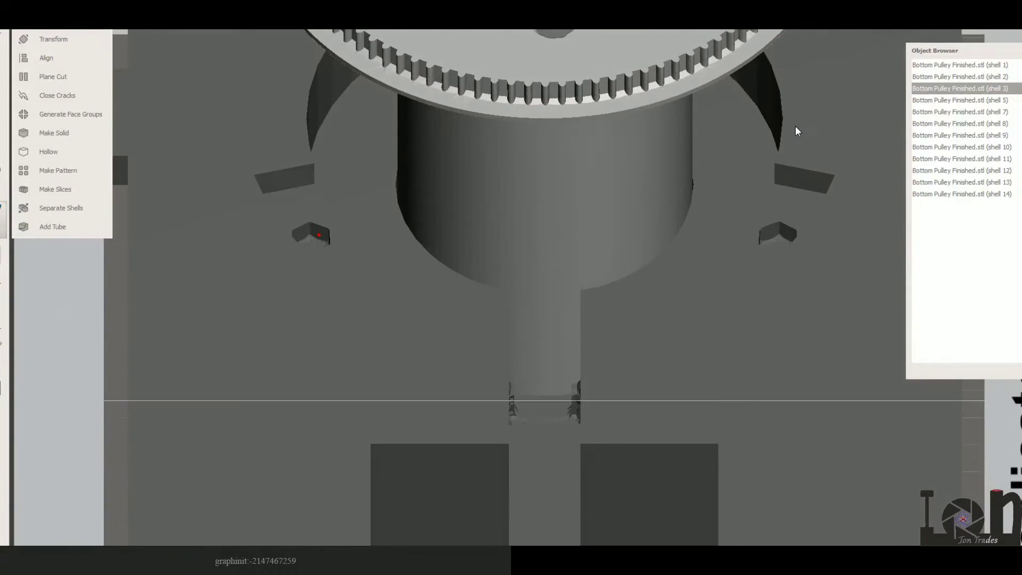
pyautogui.scroll(3, 686, 352)
pyautogui.scroll(1, 684, 348)
pyautogui.moveTo(685, 348); pyautogui.dragTo(694, 240, button='middle')
pyautogui.moveTo(694, 240); pyautogui.dragTo(695, 221, button='right')
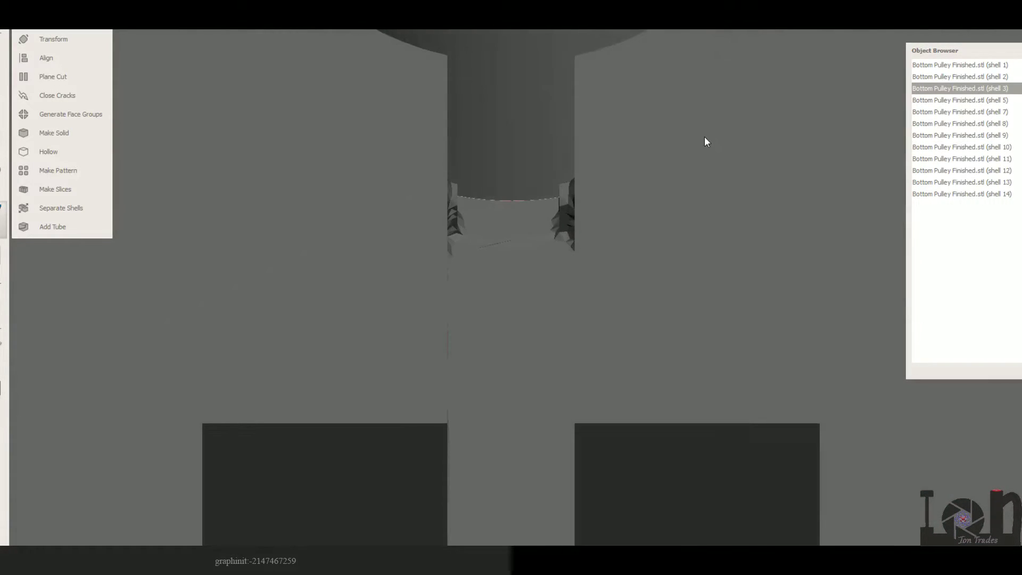
pyautogui.scroll(10, 704, 141)
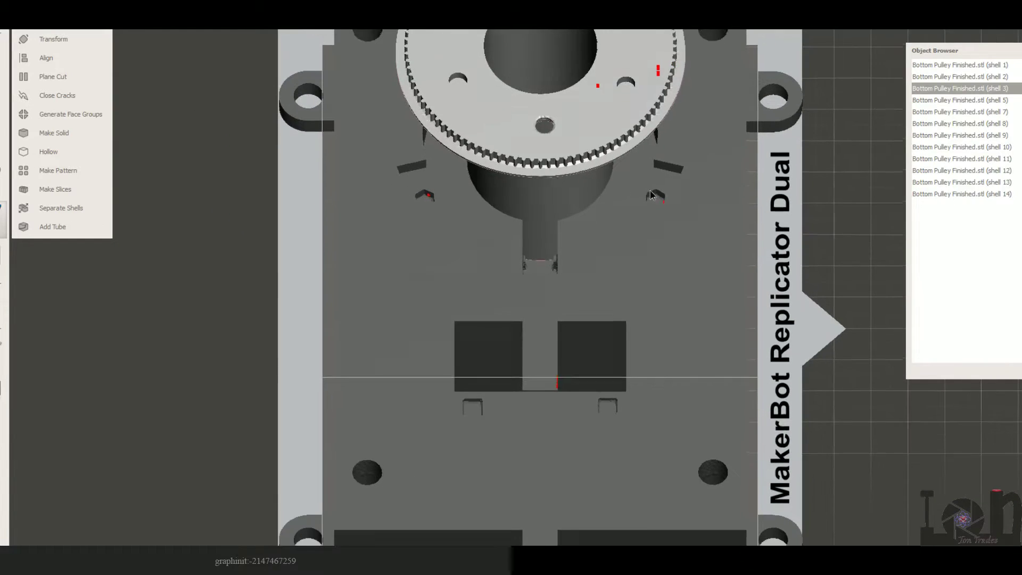
# Hide the lower pulley (shell 3) again to leave only the enclosure base visible
pyautogui.moveTo(651, 195); pyautogui.dragTo(554, 265, button='right')
pyautogui.press('h')
pyautogui.moveTo(741, 142); pyautogui.dragTo(569, 359, button='right')
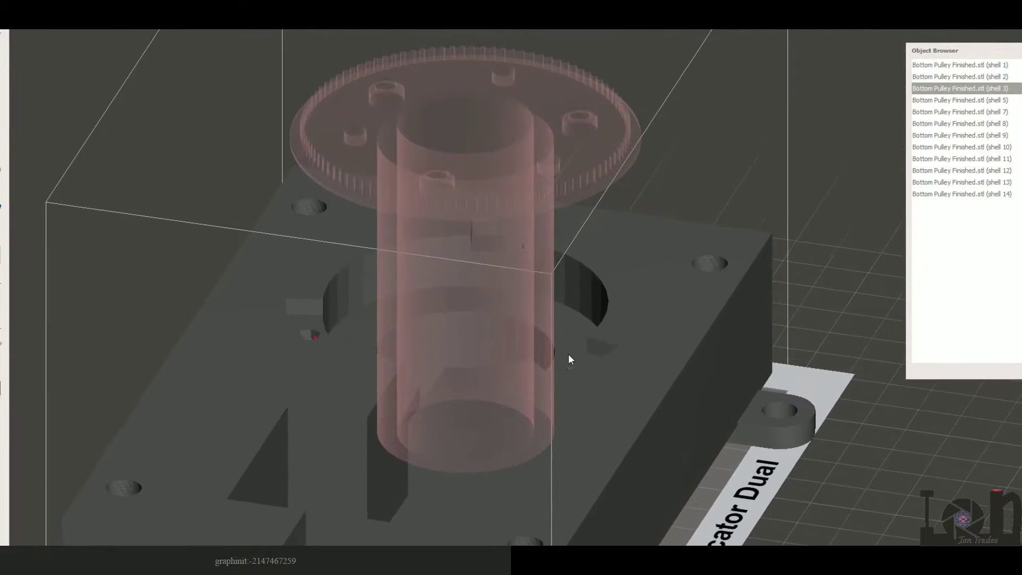
# Select the enclosure base (shell 2) and examine its corner screw holes, bearing seat, rectangular pocket and nut holes
pyautogui.click(602, 313)
pyautogui.moveTo(437, 170); pyautogui.dragTo(346, 187, button='right')
pyautogui.scroll(-1, 357, 149)
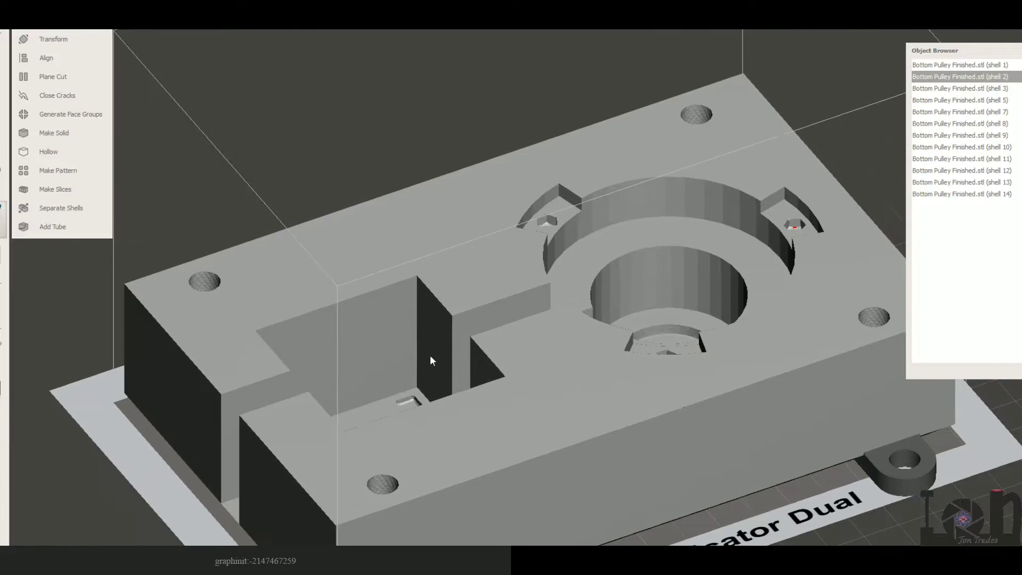
pyautogui.moveTo(322, 320); pyautogui.dragTo(338, 247, button='middle')
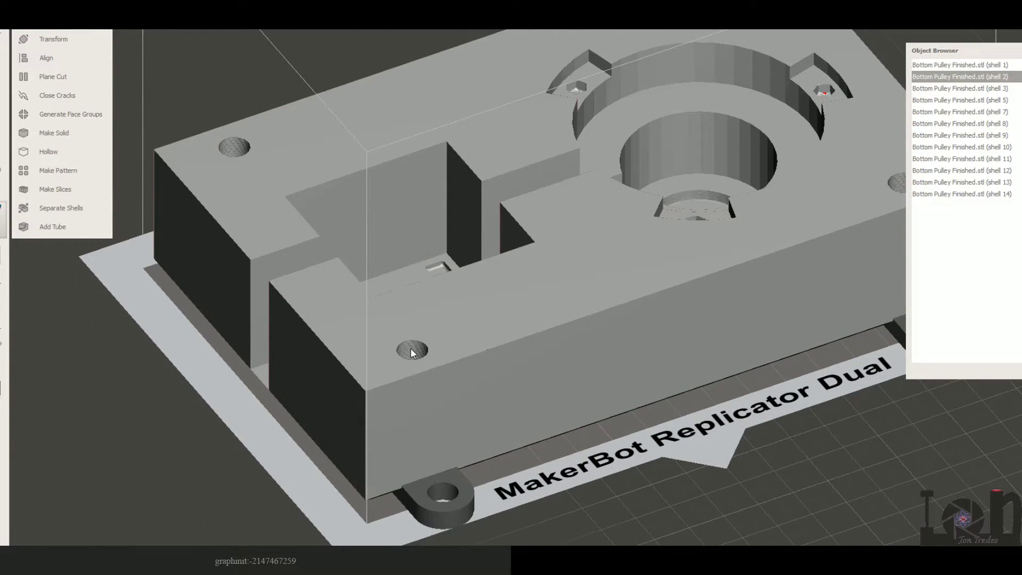
pyautogui.moveTo(634, 176); pyautogui.dragTo(568, 278, button='middle')
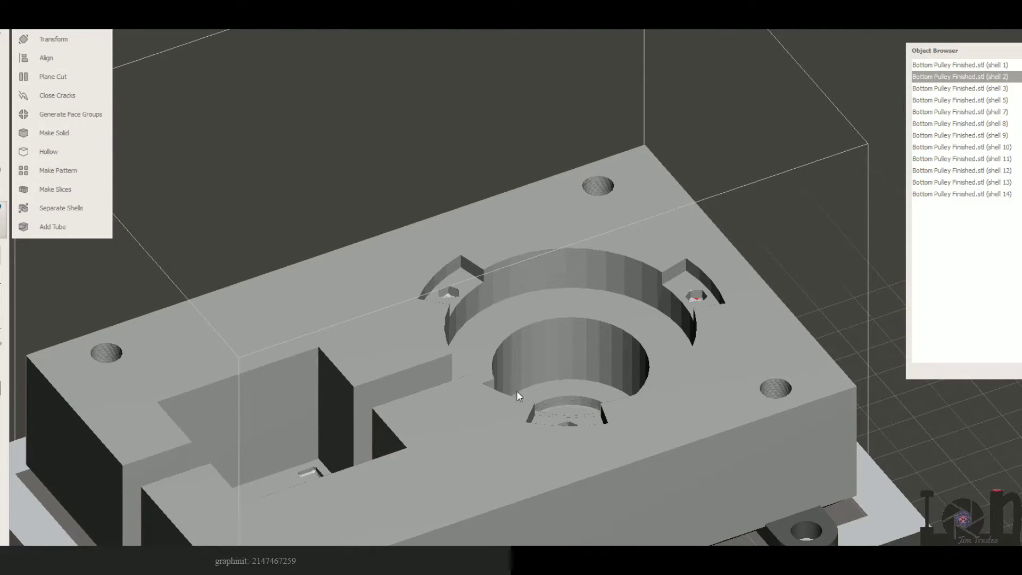
pyautogui.moveTo(527, 277); pyautogui.dragTo(662, 361, button='right')
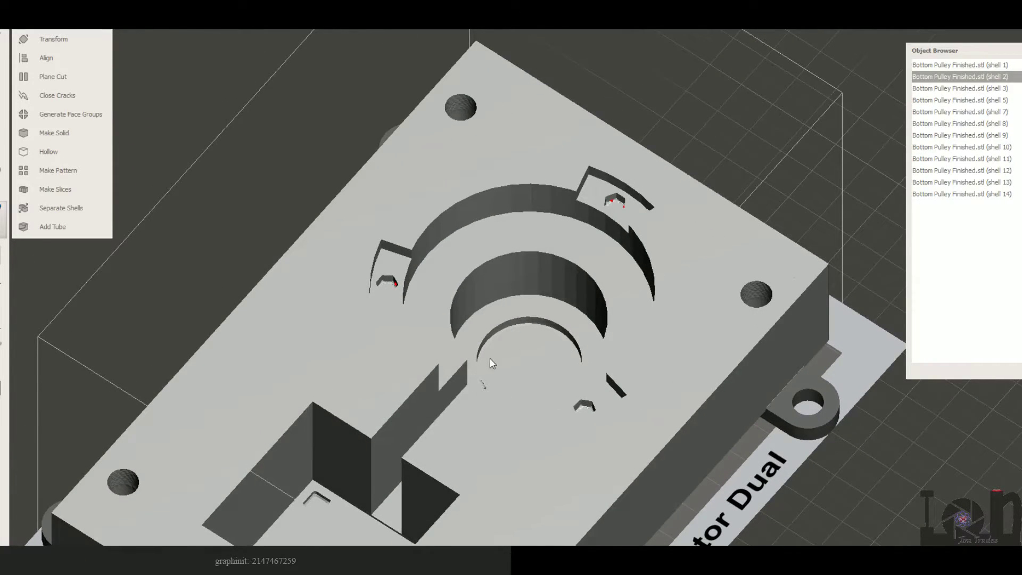
pyautogui.moveTo(490, 359); pyautogui.dragTo(436, 342, button='right')
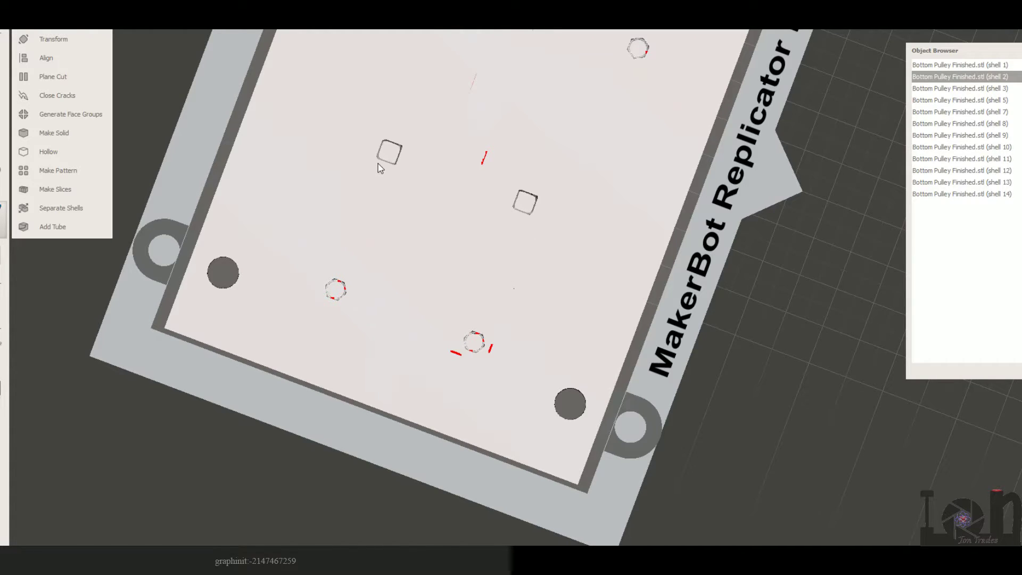
pyautogui.moveTo(523, 256); pyautogui.dragTo(399, 303, button='right')
pyautogui.moveTo(567, 417); pyautogui.dragTo(608, 264, button='middle')
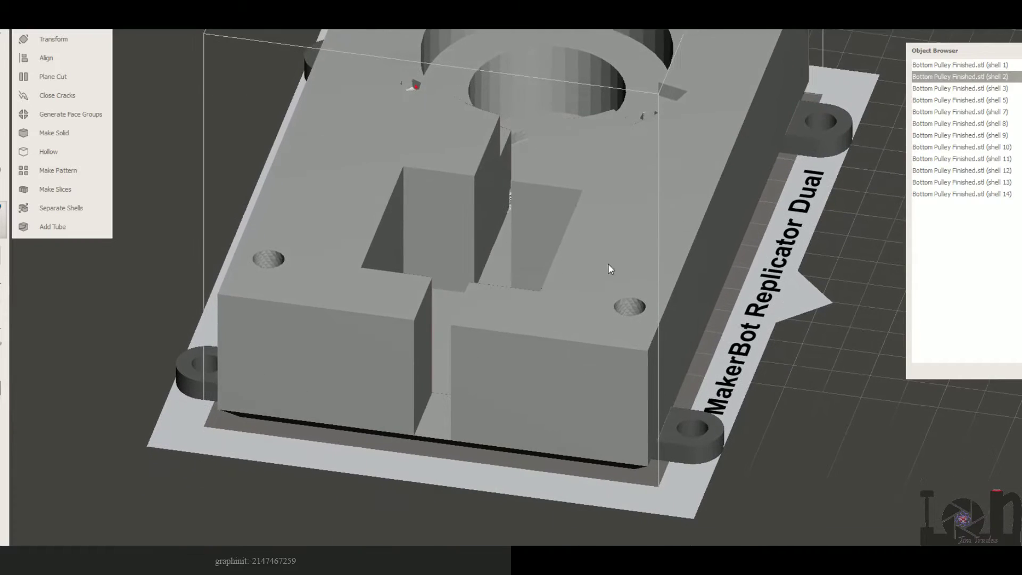
# Examine the base's rectangular pocket and the narrow slot linking it to the bearing seat and the end wall
pyautogui.scroll(3, 639, 298)
pyautogui.scroll(-1, 593, 339)
pyautogui.moveTo(594, 340); pyautogui.dragTo(737, 306, button='right')
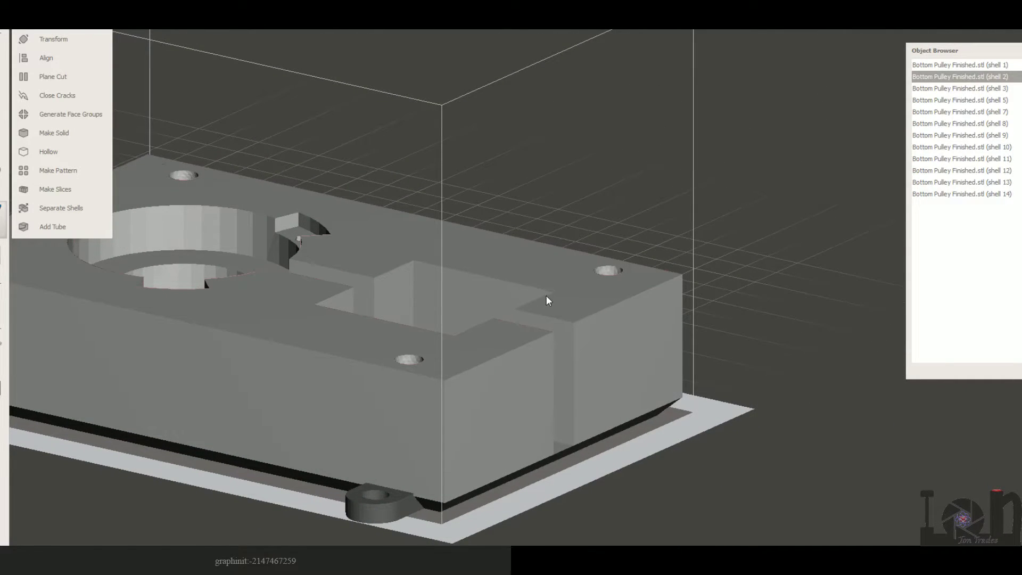
pyautogui.moveTo(559, 264); pyautogui.dragTo(551, 290, button='right')
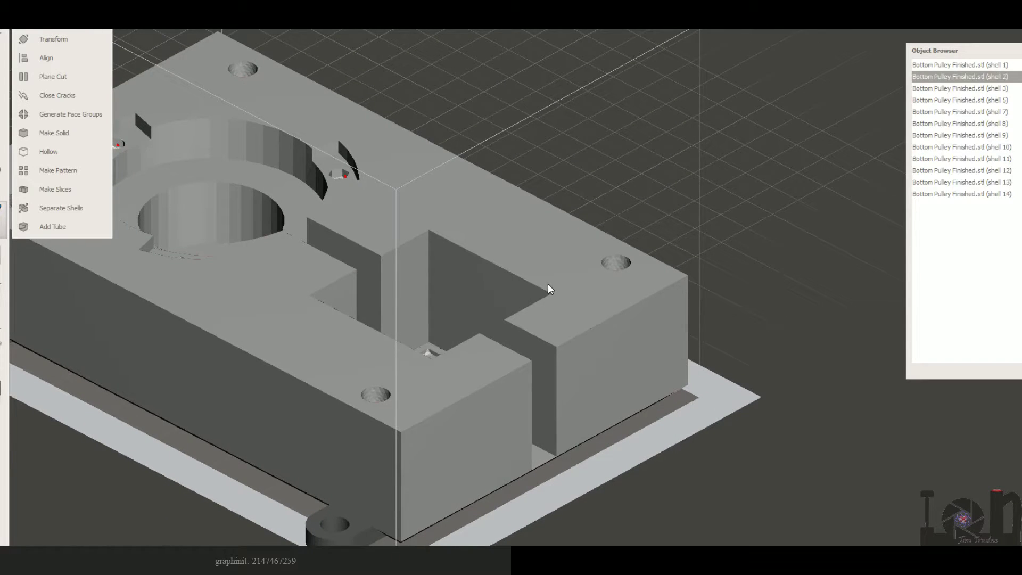
pyautogui.moveTo(659, 334); pyautogui.dragTo(727, 385, button='right')
pyautogui.scroll(3, 726, 383)
pyautogui.scroll(-3, 727, 387)
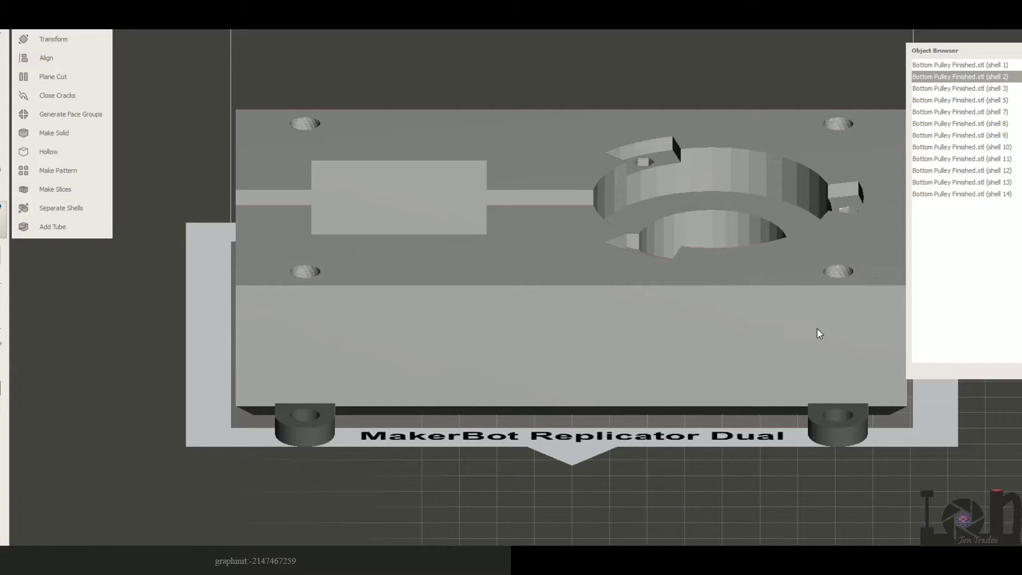
# Hide the enclosure base (shell 2) to expose the four mounting tabs, and select one corner tab (shell 8)
pyautogui.moveTo(286, 251); pyautogui.dragTo(429, 230, button='right')
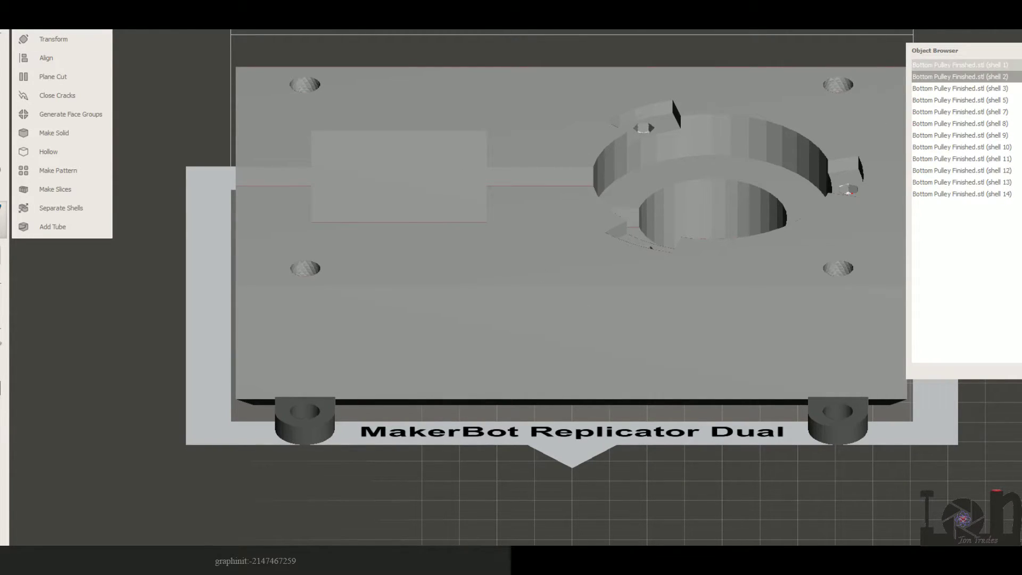
pyautogui.moveTo(823, 134); pyautogui.dragTo(656, 132, button='right')
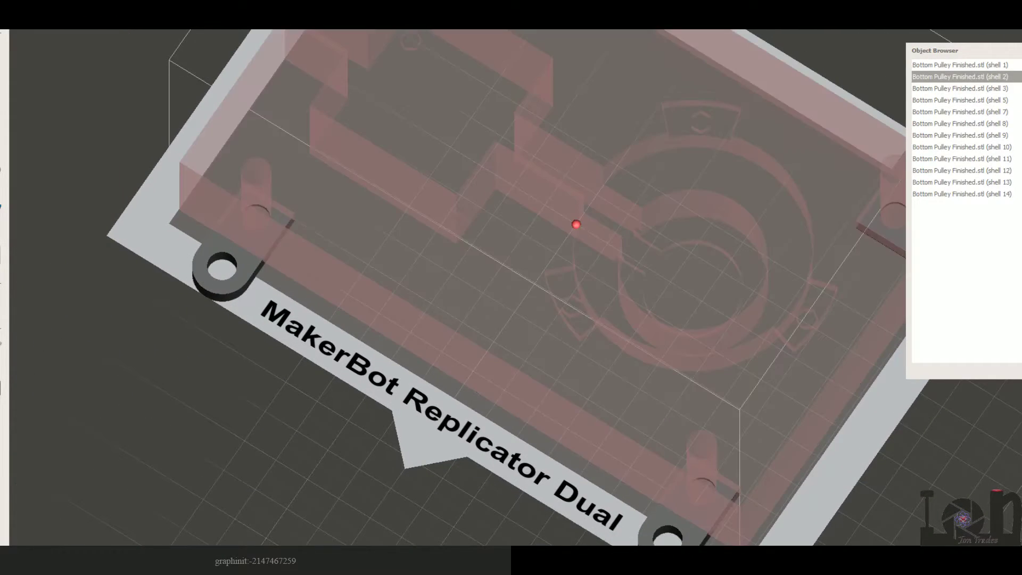
pyautogui.moveTo(641, 269); pyautogui.dragTo(373, 172, button='right')
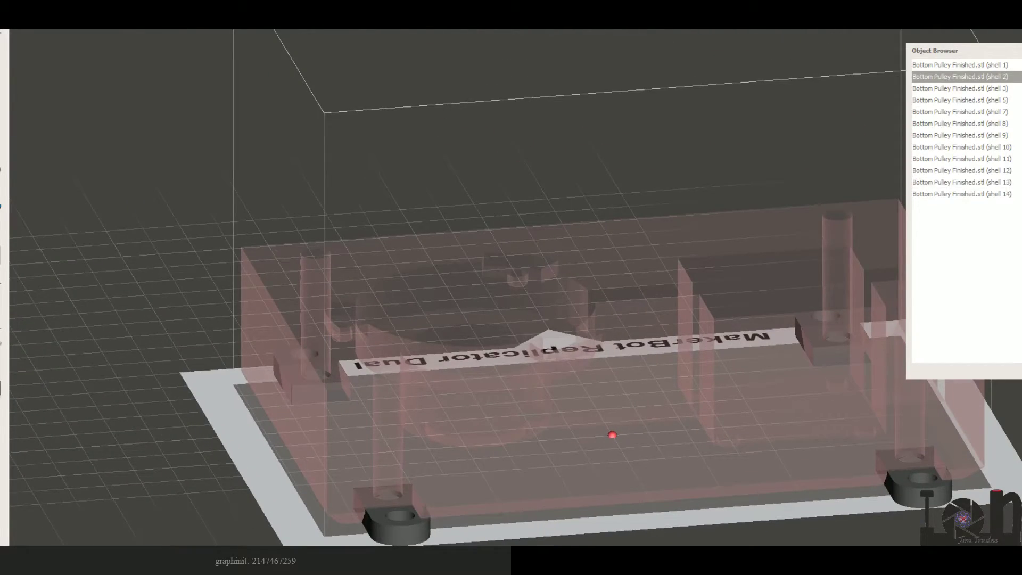
pyautogui.click(1004, 124)
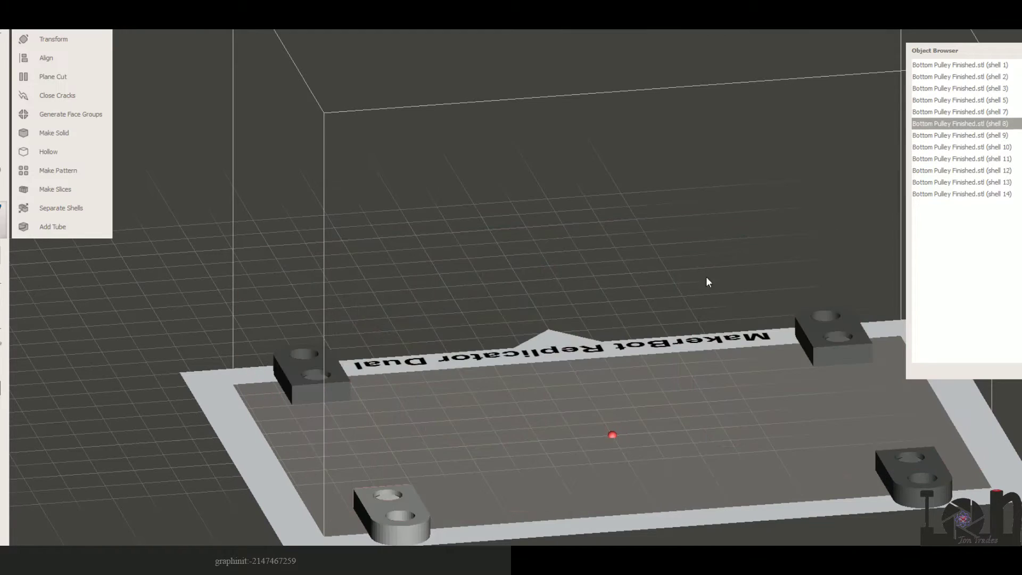
# Rotate the selected corner tab (shell 8) with Transform to turn its hexagonal nut recess upward, and inspect it
pyautogui.moveTo(706, 276); pyautogui.dragTo(676, 334, button='right')
pyautogui.scroll(5, 532, 442)
pyautogui.moveTo(535, 442); pyautogui.dragTo(524, 348, button='middle')
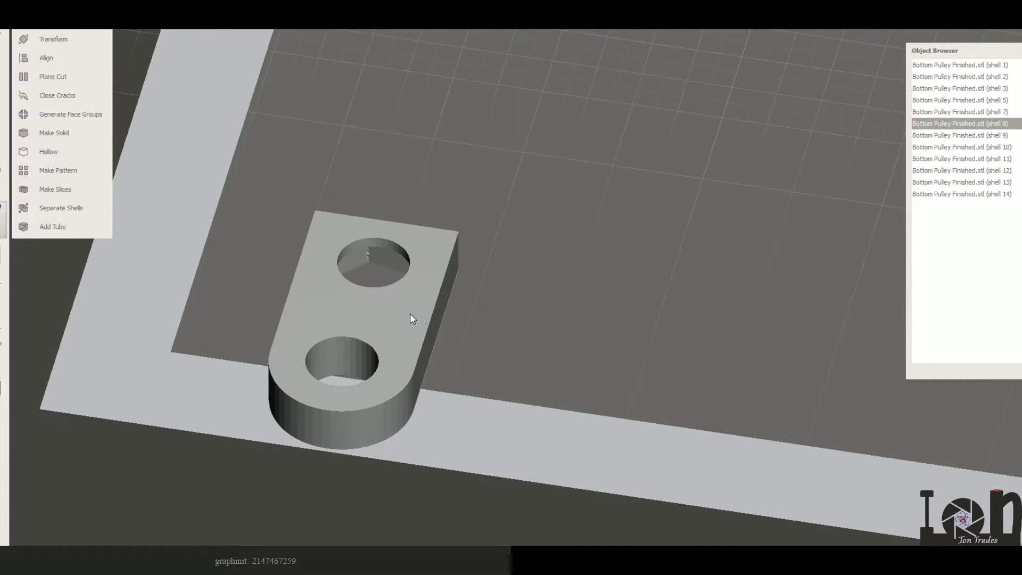
pyautogui.moveTo(511, 404); pyautogui.dragTo(426, 334, button='right')
pyautogui.click(53, 40)
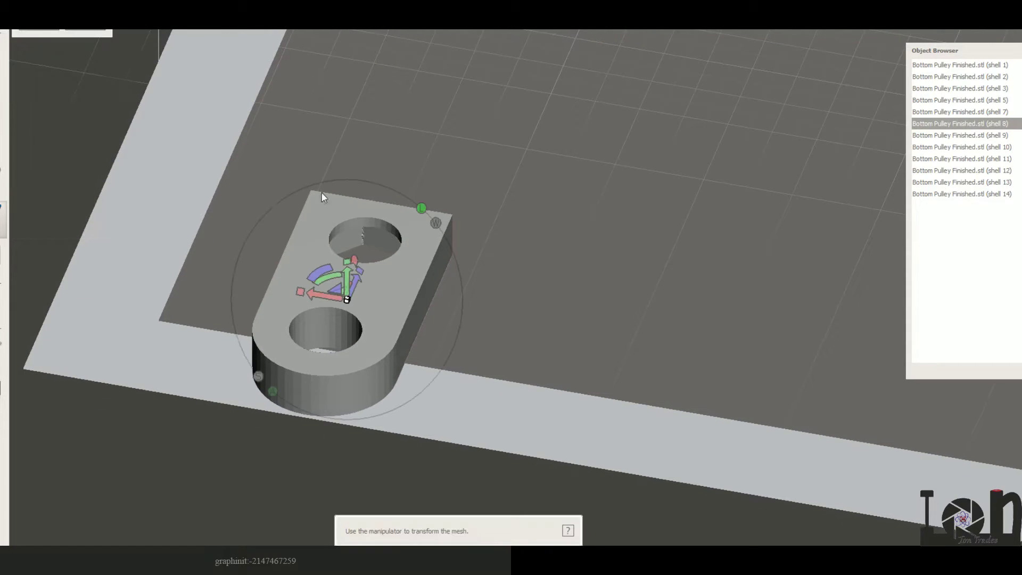
pyautogui.moveTo(350, 278); pyautogui.dragTo(446, 211)
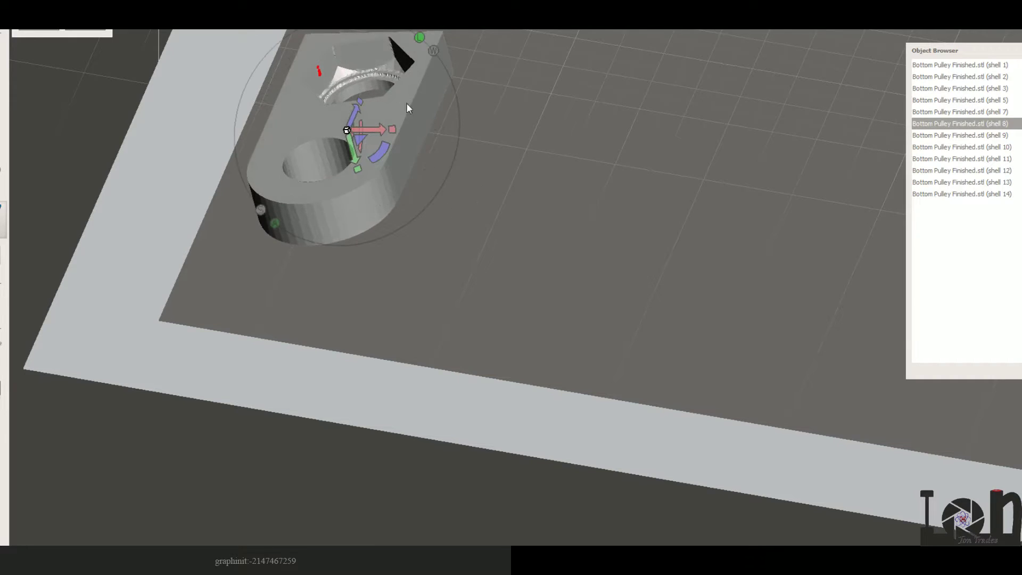
pyautogui.moveTo(407, 103); pyautogui.dragTo(464, 151, button='right')
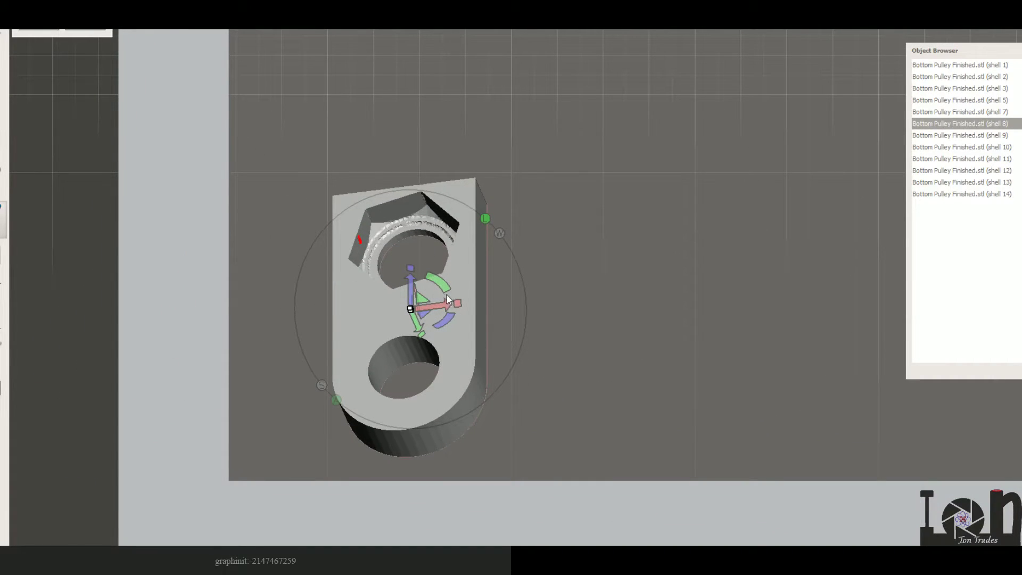
# Try small additional rotations of the corner tab and undo them
pyautogui.moveTo(446, 290)
pyautogui.mouseDown()
pyautogui.moveTo(441, 279)
pyautogui.moveTo(445, 287)
pyautogui.mouseUp()
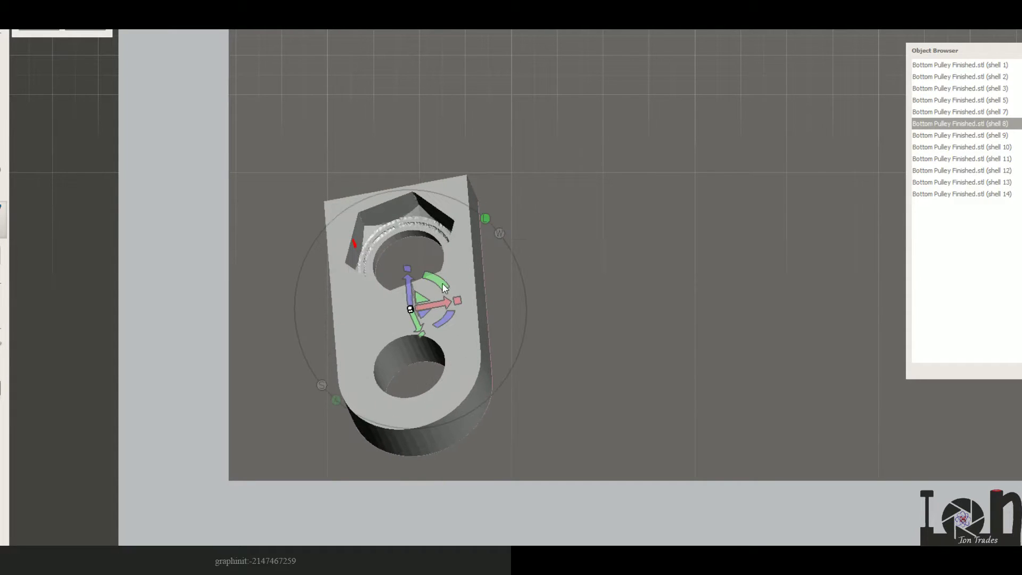
pyautogui.hotkey('ctrl', 'z')
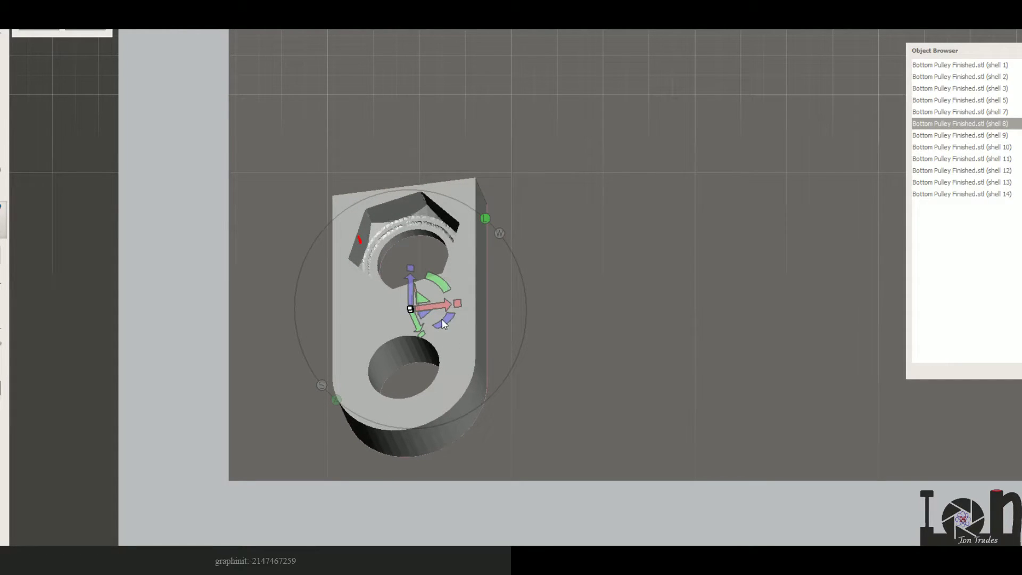
pyautogui.moveTo(445, 285)
pyautogui.mouseDown()
pyautogui.moveTo(421, 280)
pyautogui.moveTo(449, 301)
pyautogui.mouseUp()
pyautogui.hotkey('ctrl', 'z')
# Leave the tab's transform and show shells 7, 5, 3, 1 and 2 again to rebuild the pulley and enclosure assembly
pyautogui.moveTo(485, 281); pyautogui.dragTo(506, 303, button='right')
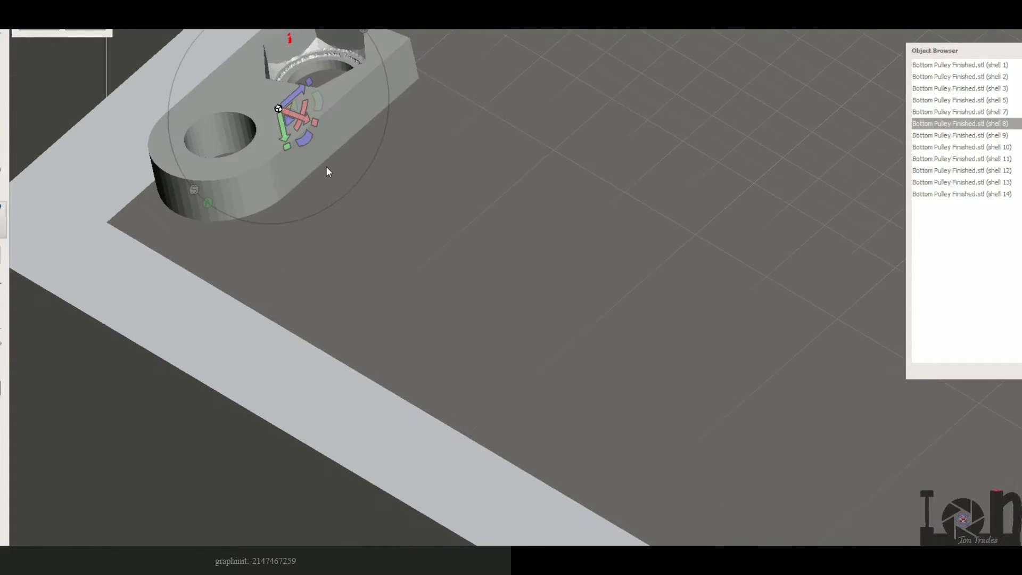
pyautogui.scroll(-5, 417, 130)
pyautogui.moveTo(481, 133); pyautogui.dragTo(705, 173, button='right')
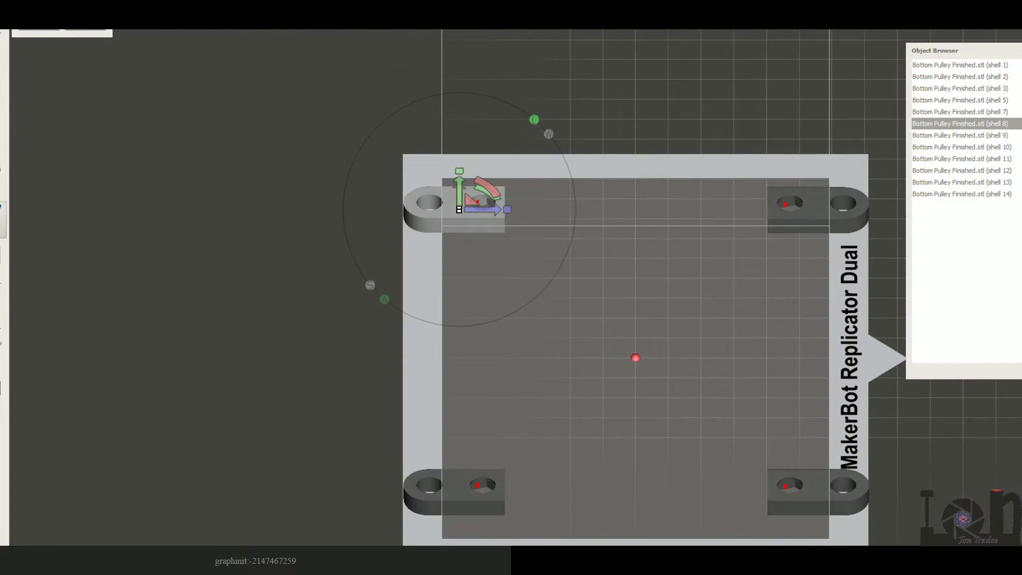
pyautogui.click(1020, 112)
pyautogui.click(960, 101)
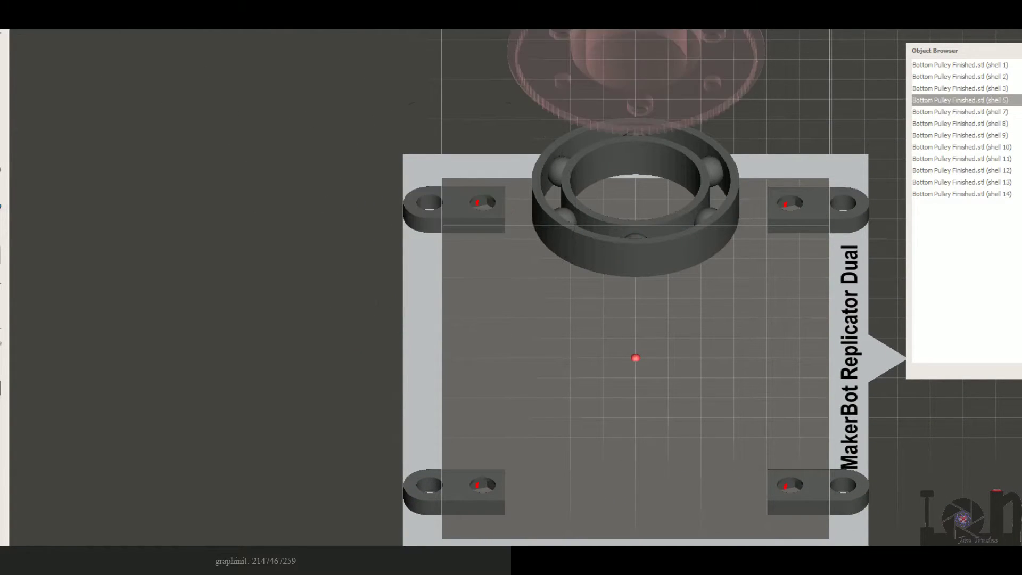
pyautogui.click(960, 112)
pyautogui.click(1020, 100)
pyautogui.click(1020, 88)
pyautogui.click(1019, 65)
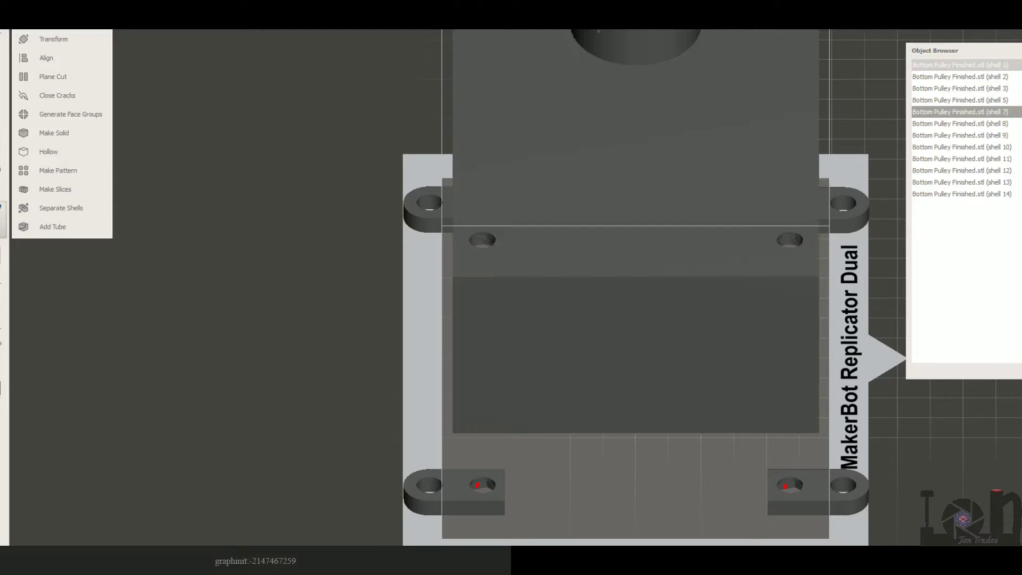
pyautogui.click(1020, 77)
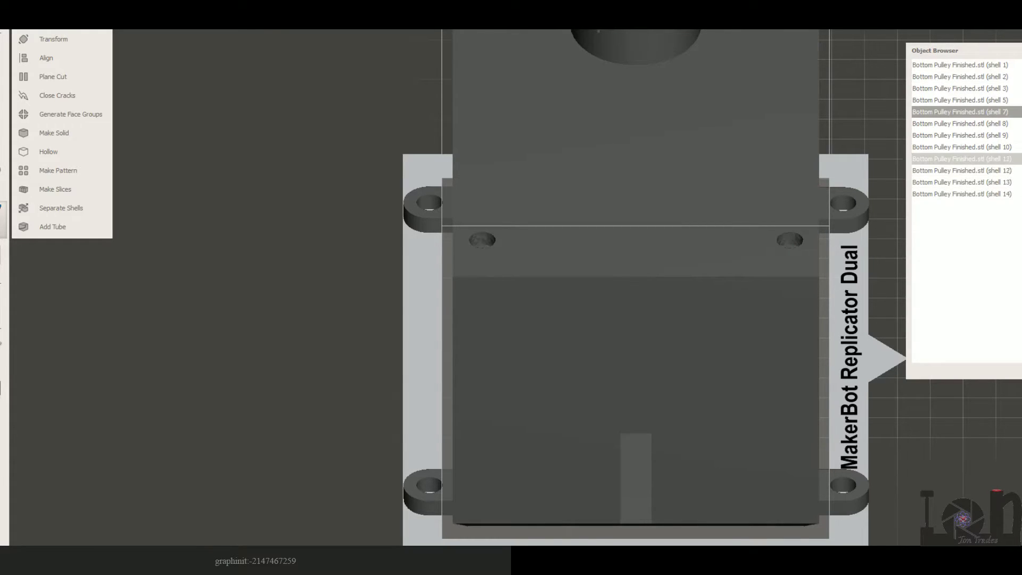
# Examine the closed enclosure, its corner screw holes and the mounting tabs protruding beneath it
pyautogui.moveTo(904, 198); pyautogui.dragTo(917, 318, button='right')
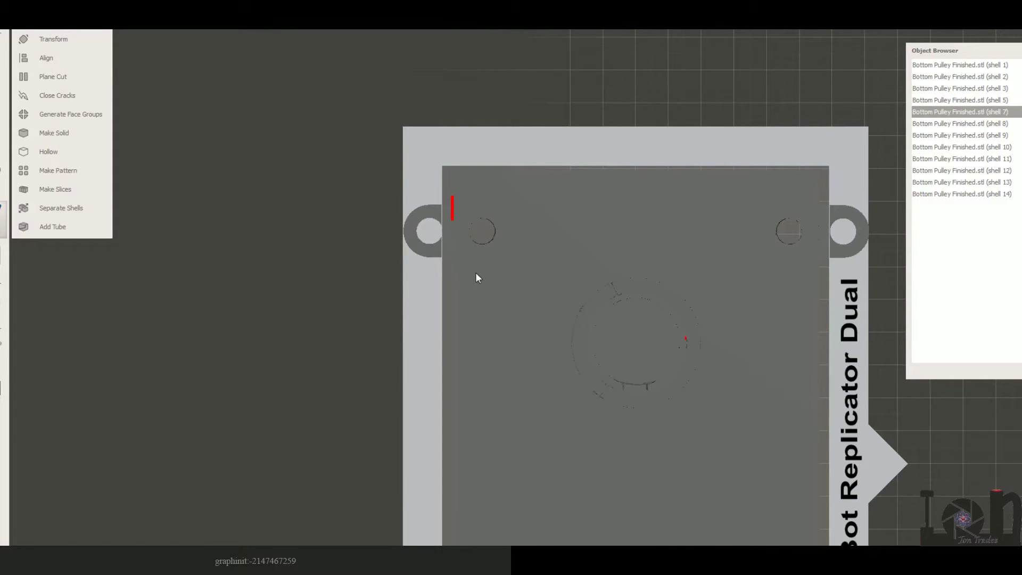
pyautogui.moveTo(475, 274); pyautogui.dragTo(746, 30, button='right')
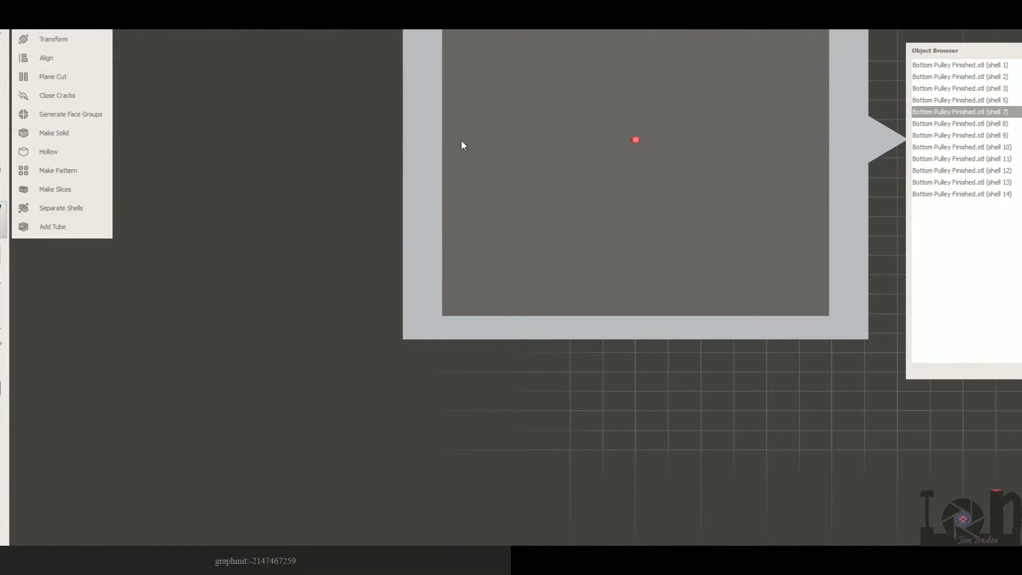
pyautogui.moveTo(462, 140); pyautogui.dragTo(565, 354, button='right')
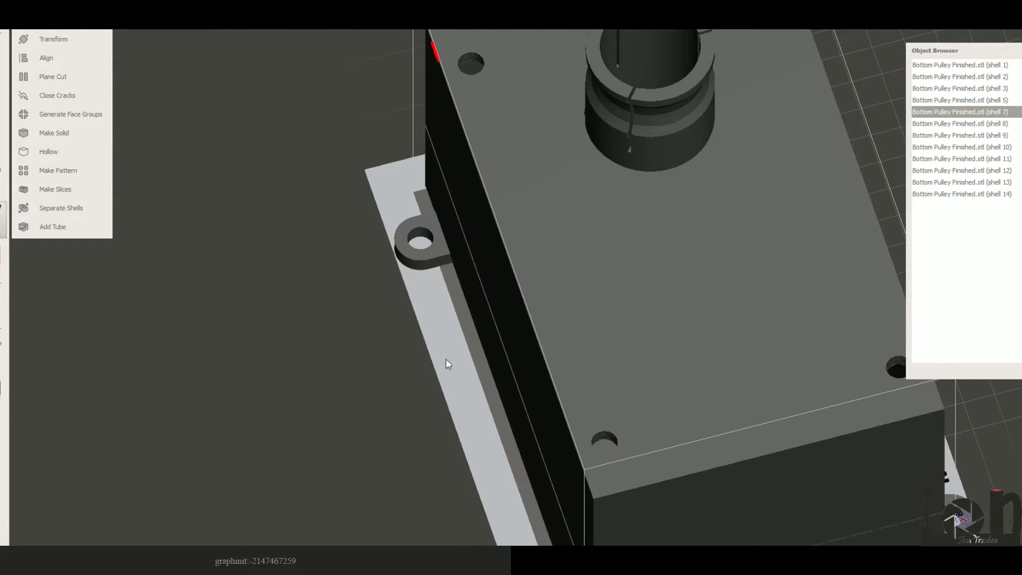
pyautogui.moveTo(446, 359); pyautogui.dragTo(536, 334, button='right')
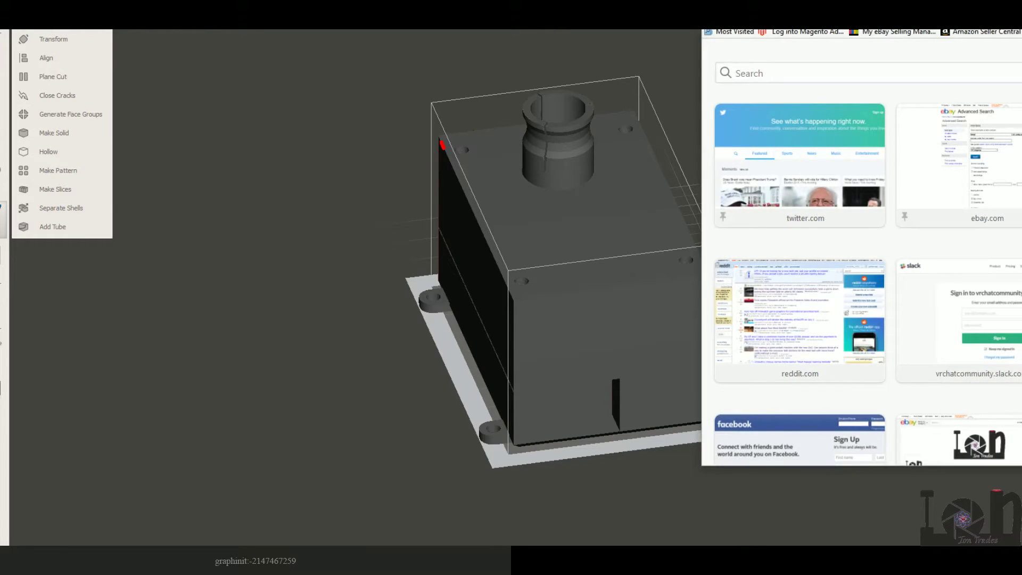
# Switch to the web browser, maximize it, and open the user's own channel on YouTube
pyautogui.press('super+Up')
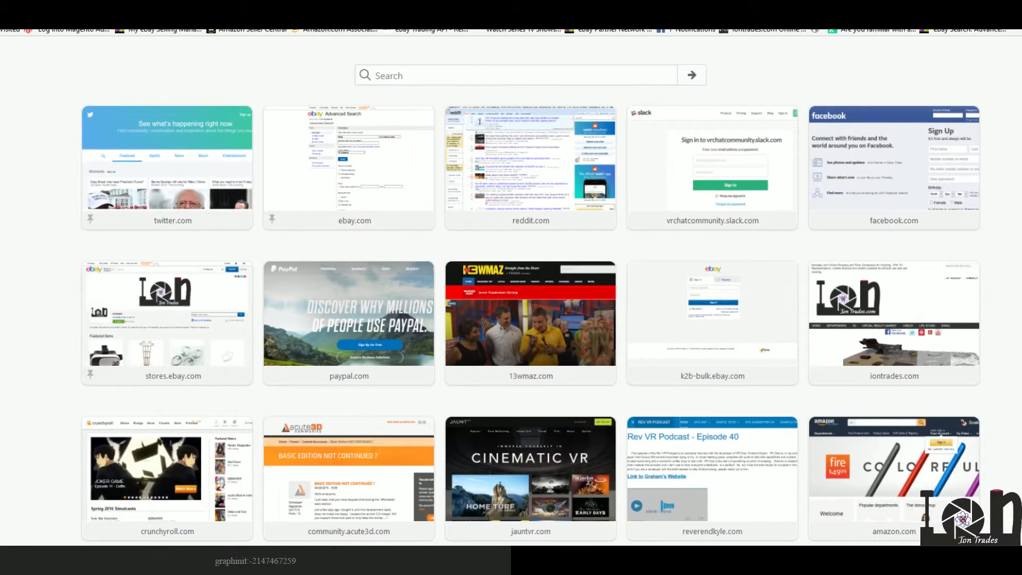
pyautogui.write('yo')
pyautogui.press('Return')
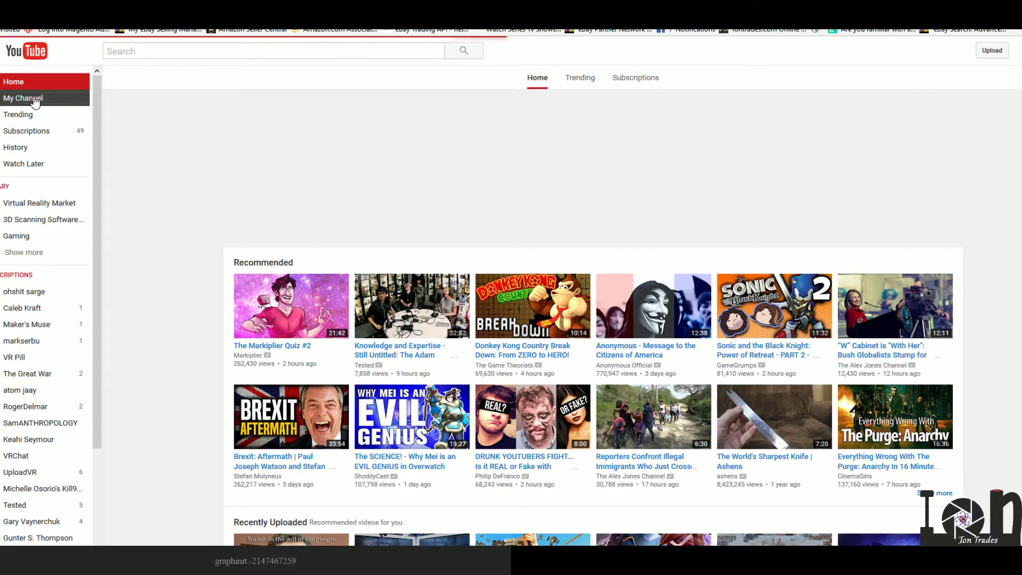
pyautogui.click(35, 100)
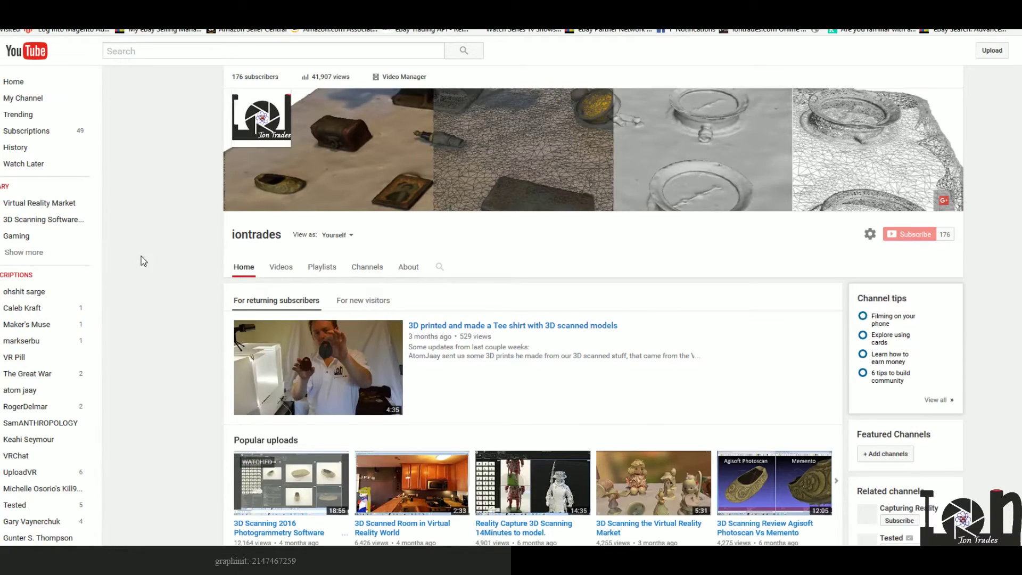
# Find "My awesome 3D scanning rig, the Lite Studio" among the channel's popular uploads and watch it in full screen
pyautogui.scroll(-8, 142, 256)
pyautogui.scroll(5, 386, 254)
pyautogui.scroll(2, 541, 308)
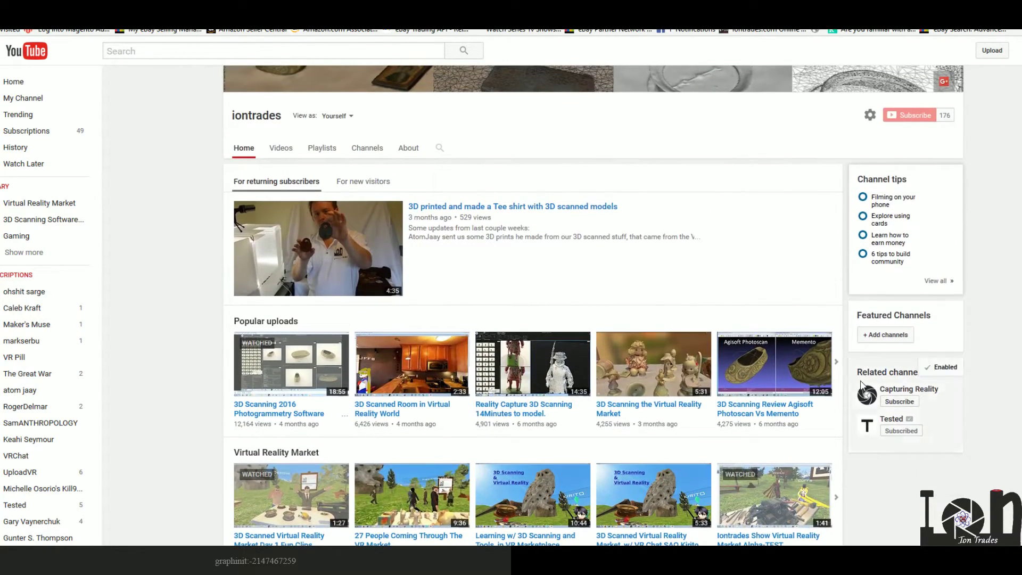
pyautogui.click(842, 365)
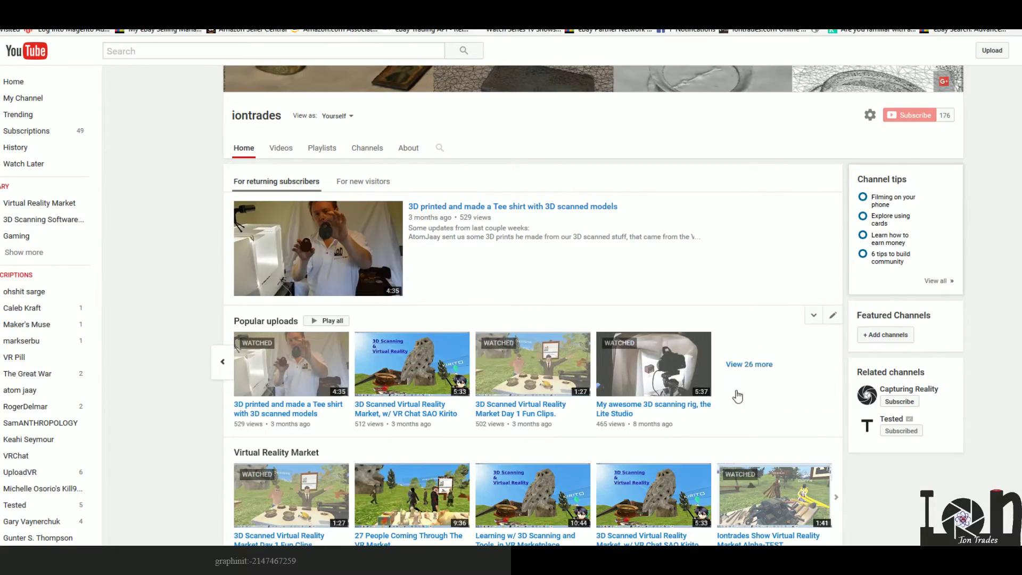
pyautogui.click(687, 376)
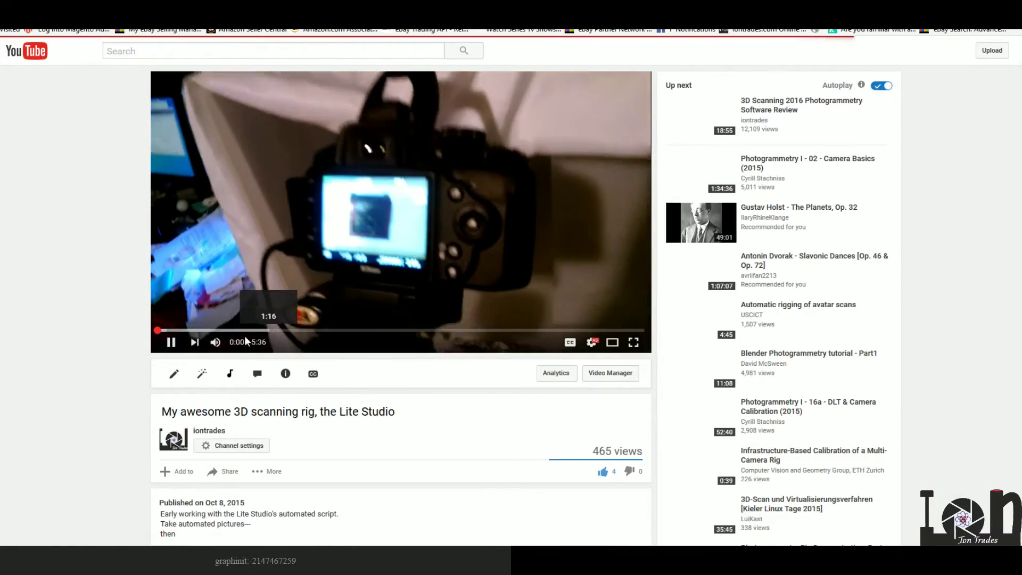
pyautogui.click(633, 347)
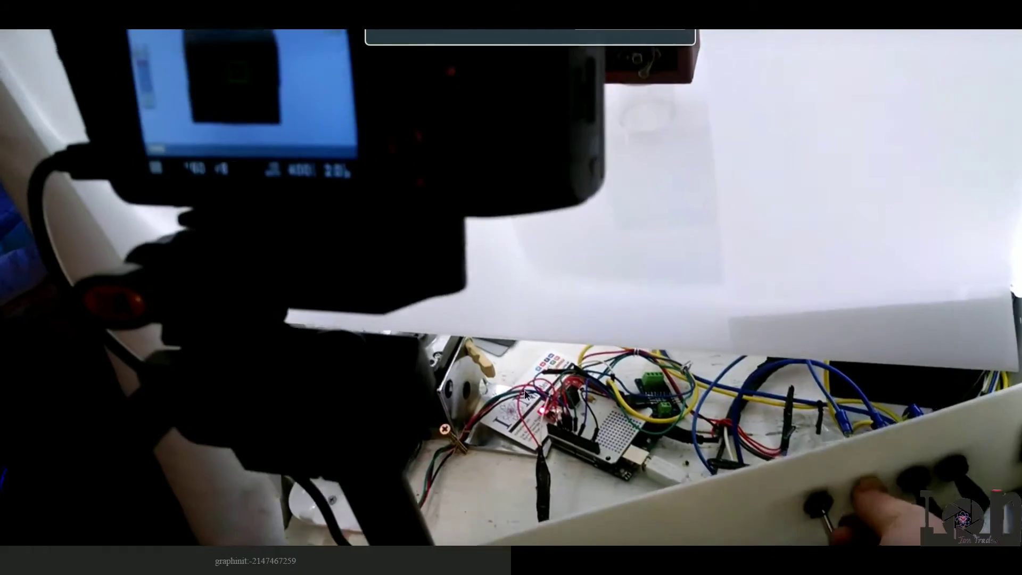
pyautogui.rightClick(499, 376)
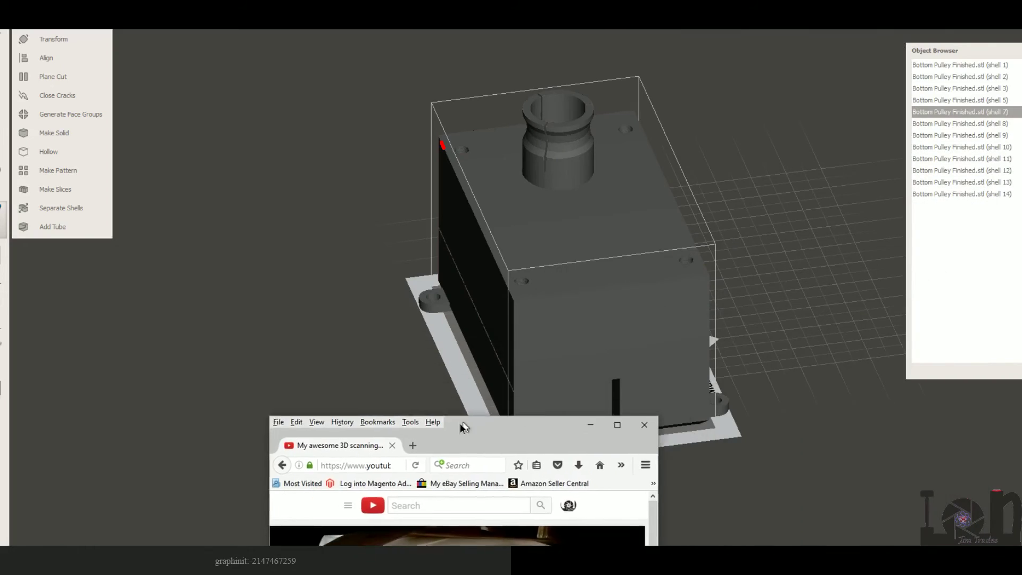
# Return to the assembly in Meshmixer, inspect the closed enclosure, and hide its top (shell 1) to expose the pulleys
pyautogui.scroll(8, 511, 229)
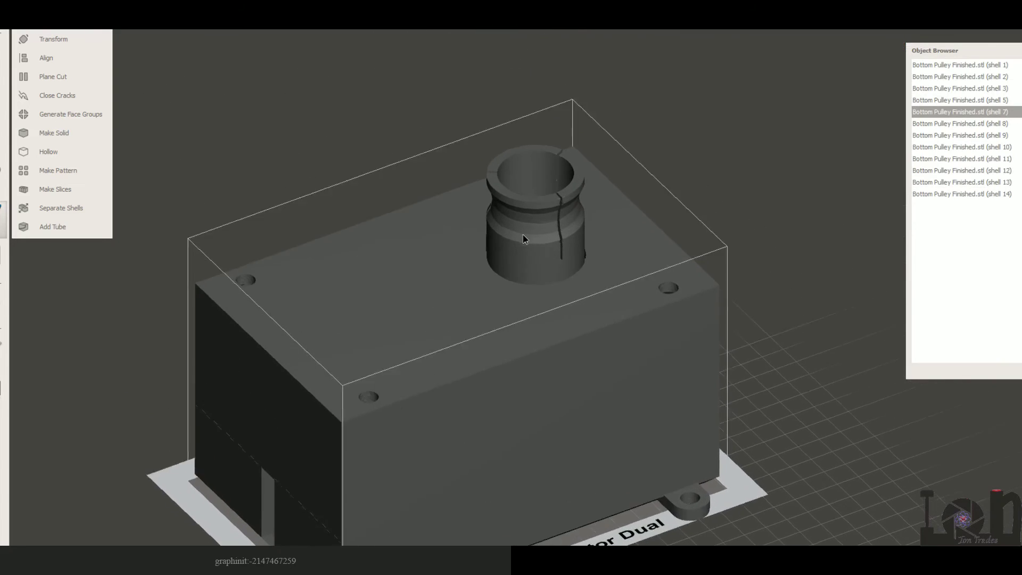
pyautogui.scroll(2, 679, 322)
pyautogui.moveTo(667, 318); pyautogui.dragTo(739, 368, button='right')
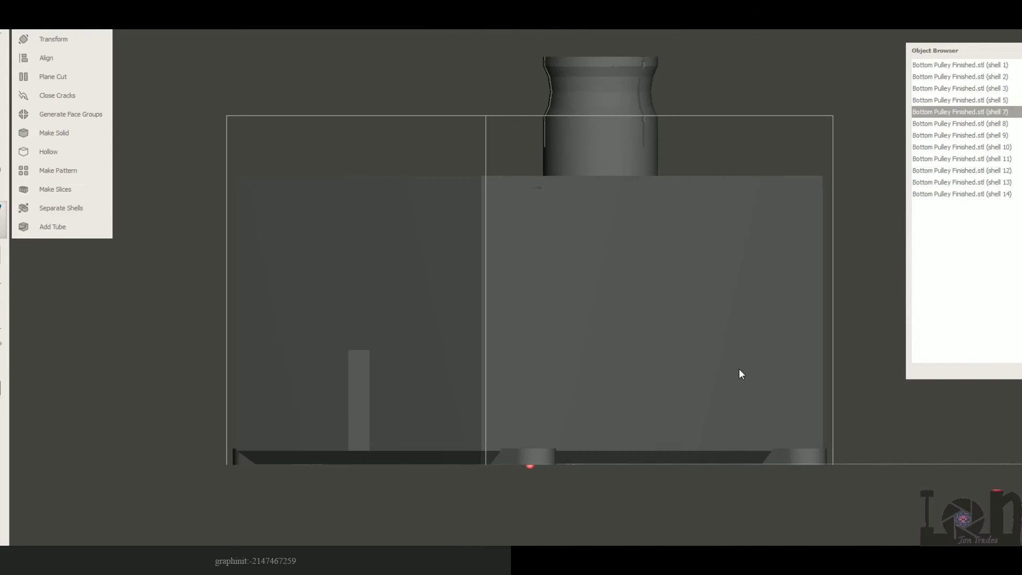
pyautogui.moveTo(757, 177); pyautogui.dragTo(673, 317, button='right')
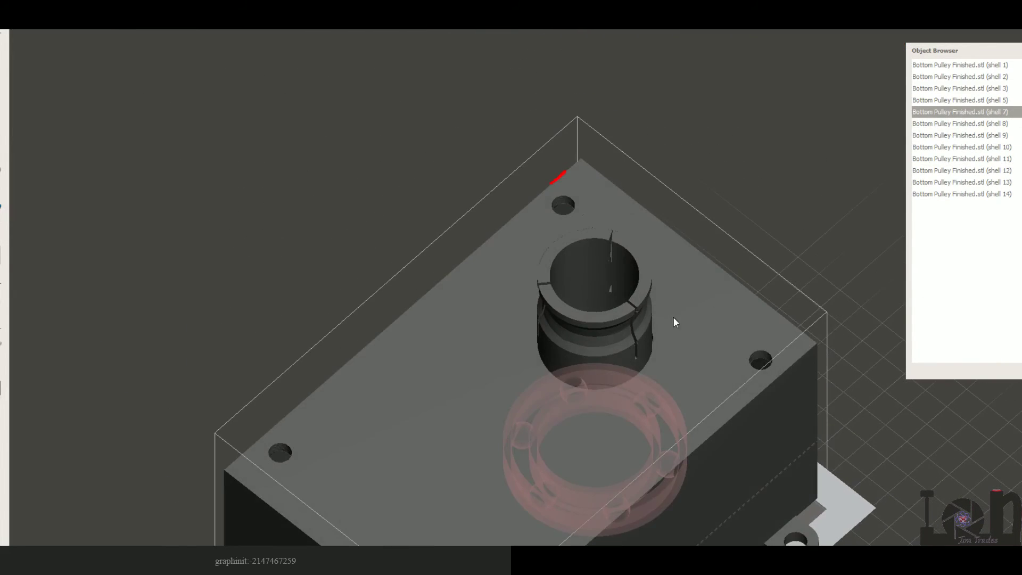
pyautogui.click(669, 342)
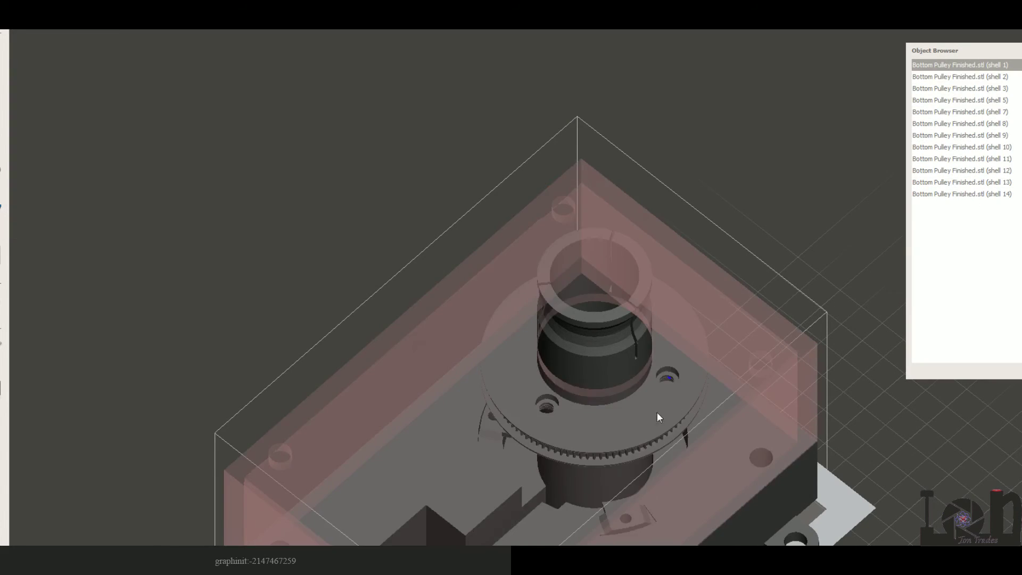
# Select the upper pulley, lower pulley (shell 3) and enclosure base (shell 2) in turn and examine how they fit together
pyautogui.moveTo(658, 413); pyautogui.dragTo(643, 250, button='right')
pyautogui.scroll(2, 724, 284)
pyautogui.click(592, 191)
pyautogui.click(594, 365)
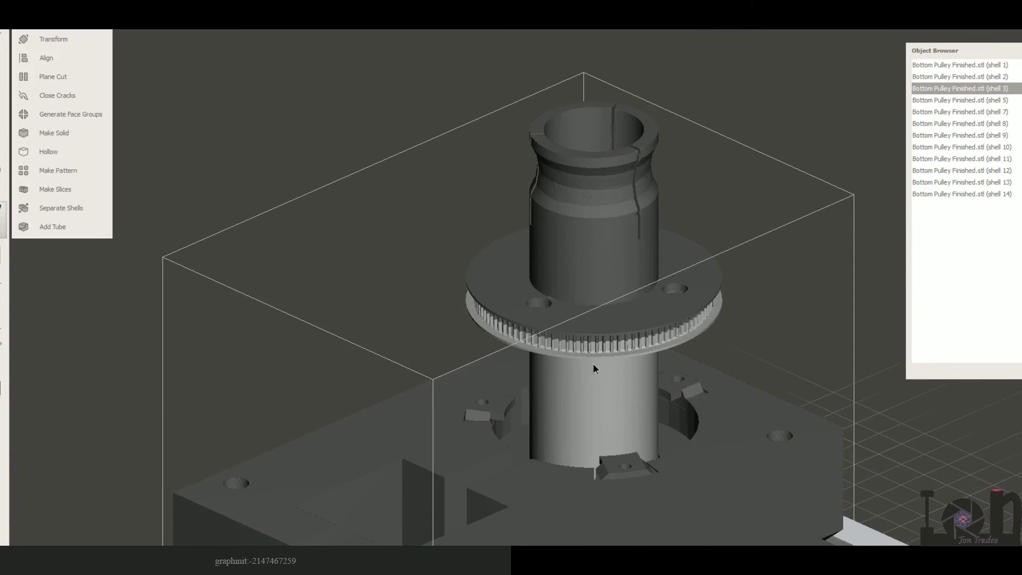
pyautogui.click(545, 533)
pyautogui.moveTo(607, 475); pyautogui.dragTo(579, 296, button='right')
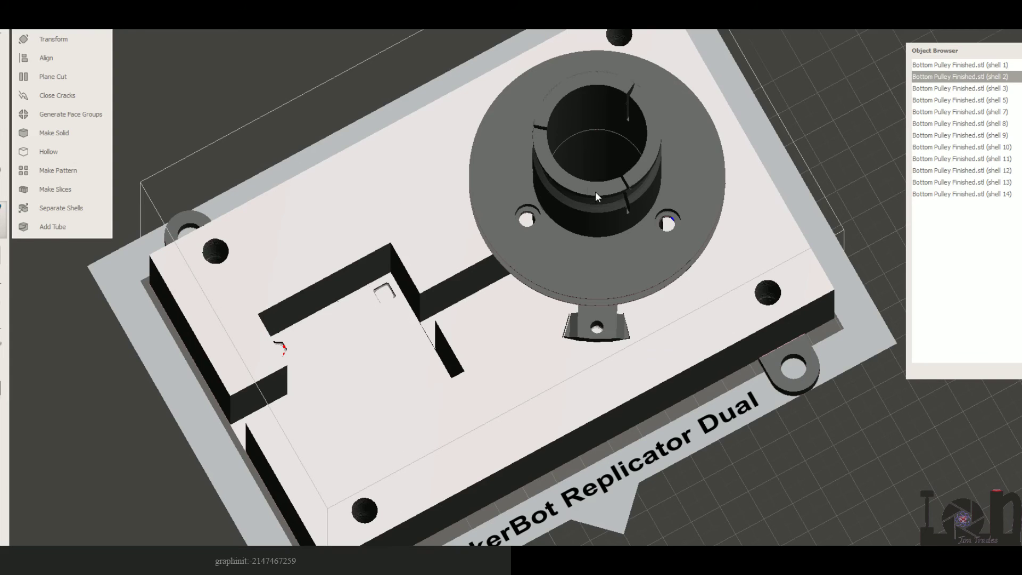
pyautogui.moveTo(596, 193); pyautogui.dragTo(817, 101, button='right')
pyautogui.click(979, 89)
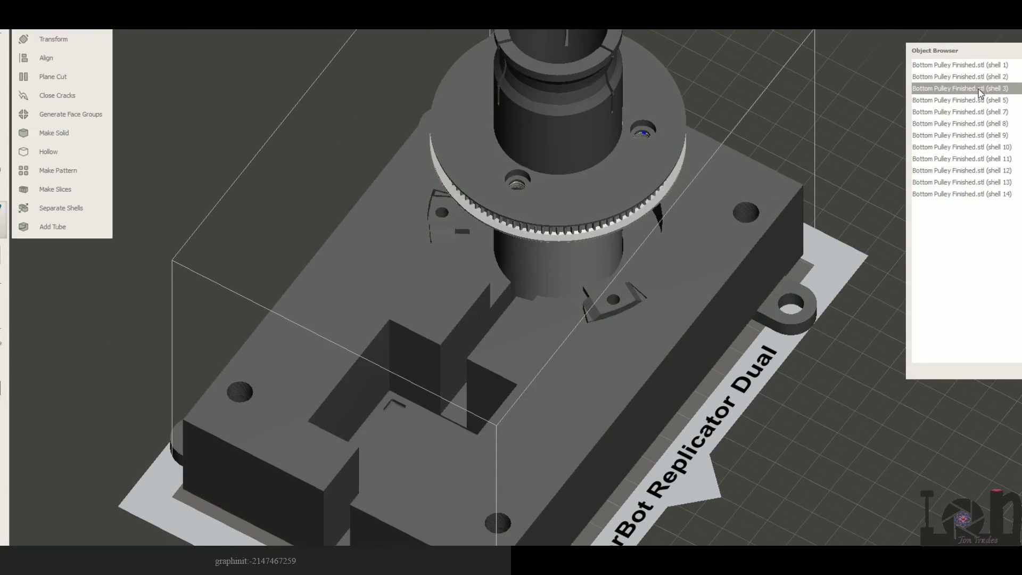
pyautogui.click(980, 78)
# Show the enclosure top (shell 1) again and select it over the base and pulleys
pyautogui.click(1019, 65)
pyautogui.moveTo(687, 266); pyautogui.dragTo(716, 290, button='right')
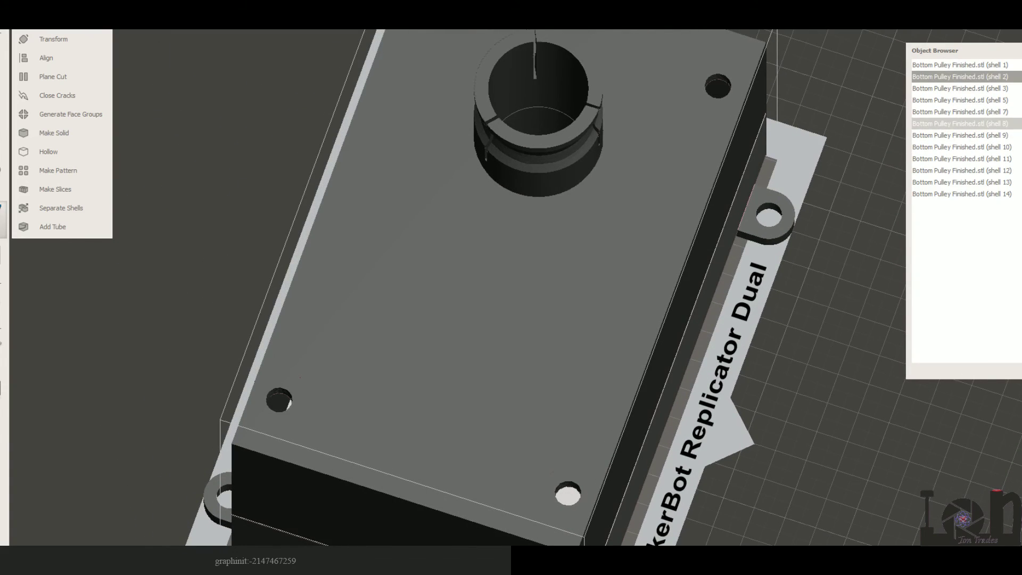
pyautogui.moveTo(890, 212); pyautogui.dragTo(820, 186, button='right')
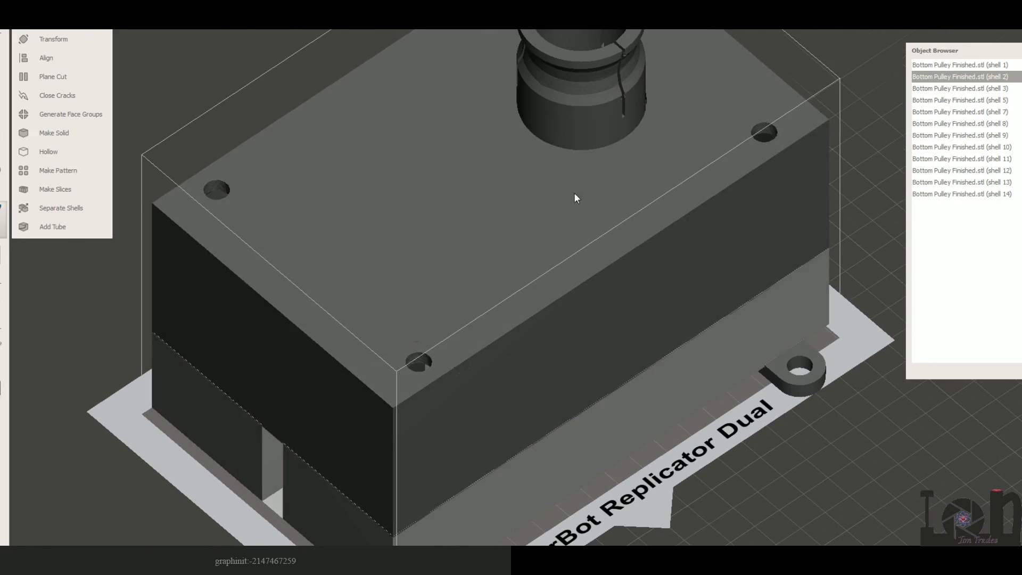
pyautogui.click(445, 360)
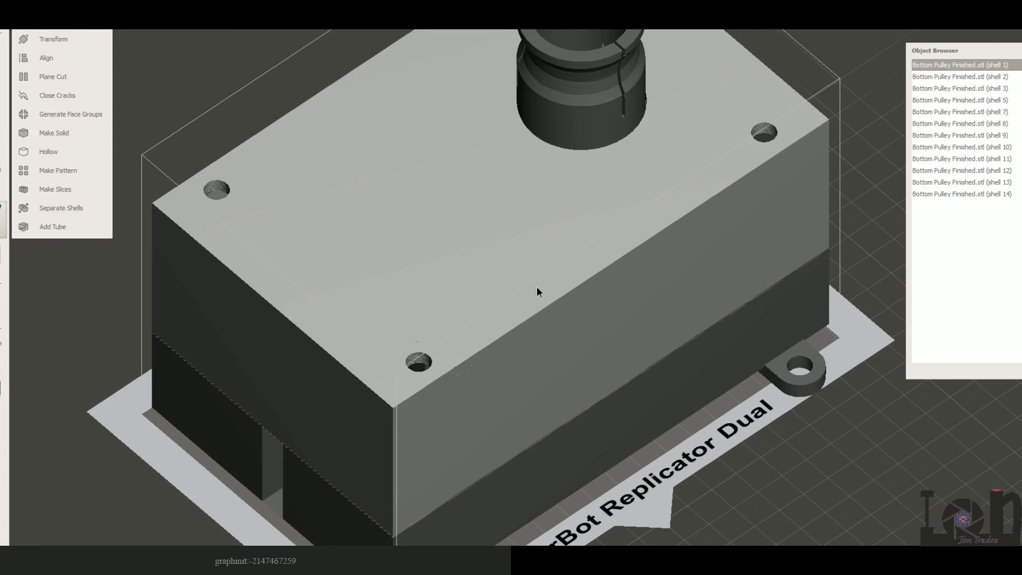
pyautogui.moveTo(537, 288); pyautogui.dragTo(550, 326, button='right')
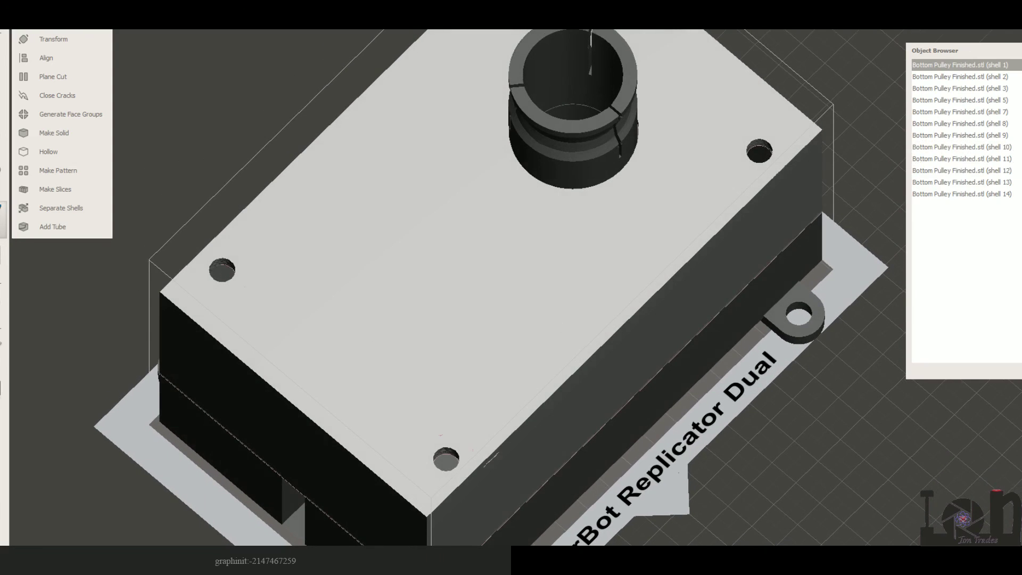